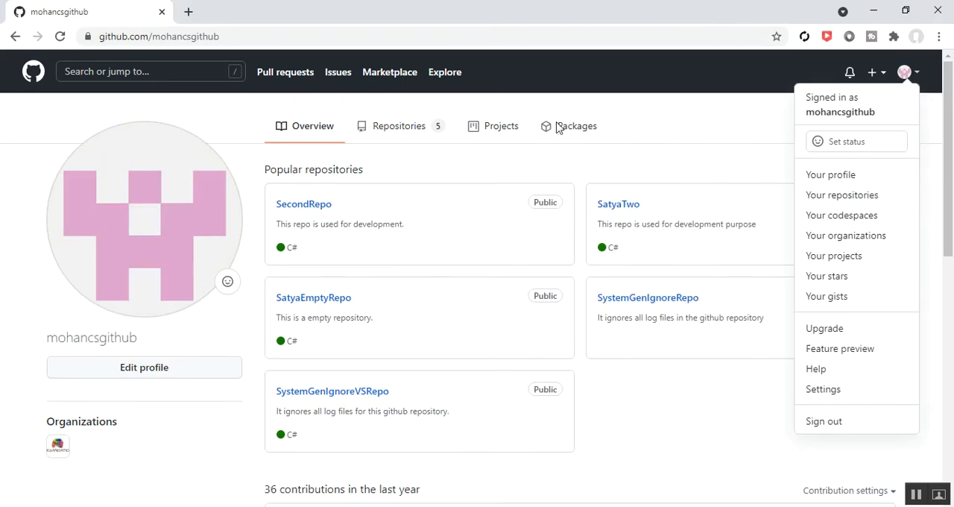
# - Check the second GitHub account's repositories page in the incognito window and return to the organization owner's profile
pyautogui.click(679, 109)
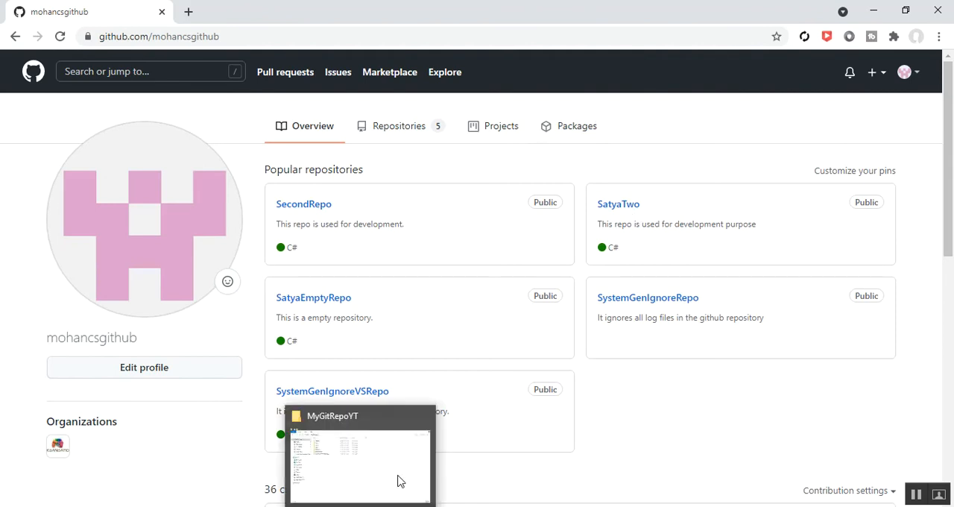
pyautogui.click(405, 495)
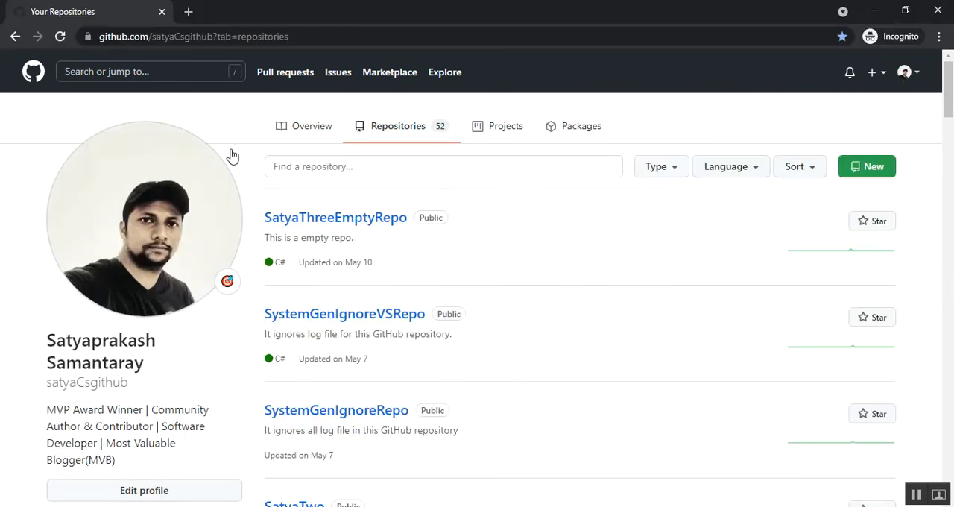
pyautogui.click(874, 14)
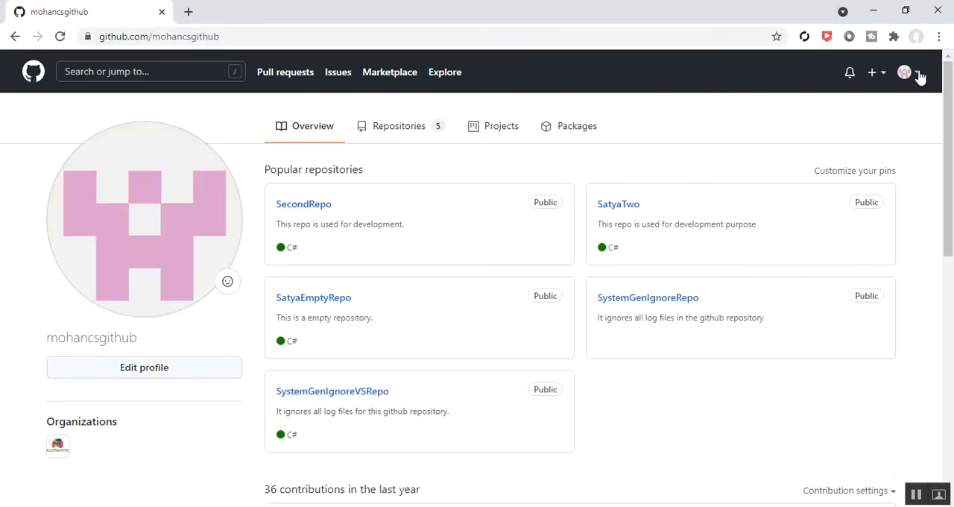
pyautogui.moveTo(326, 505)
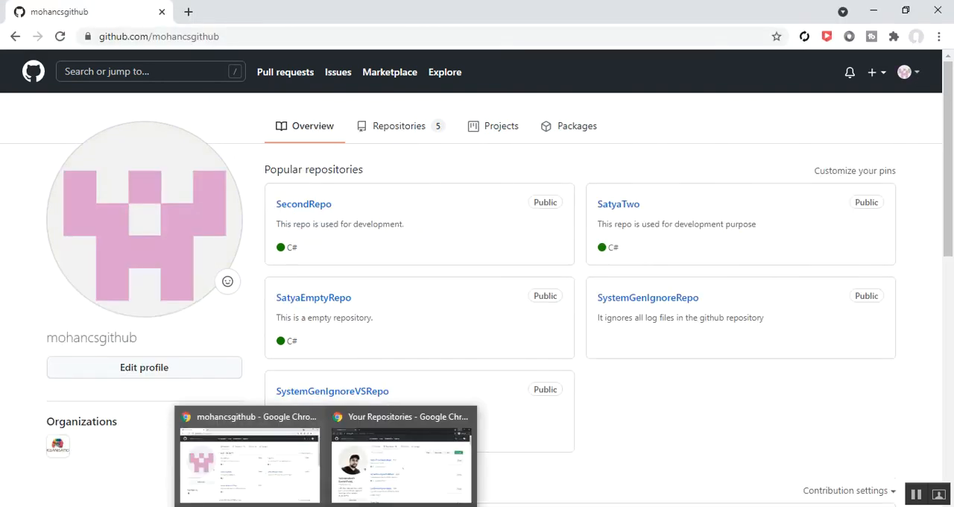
pyautogui.click(400, 470)
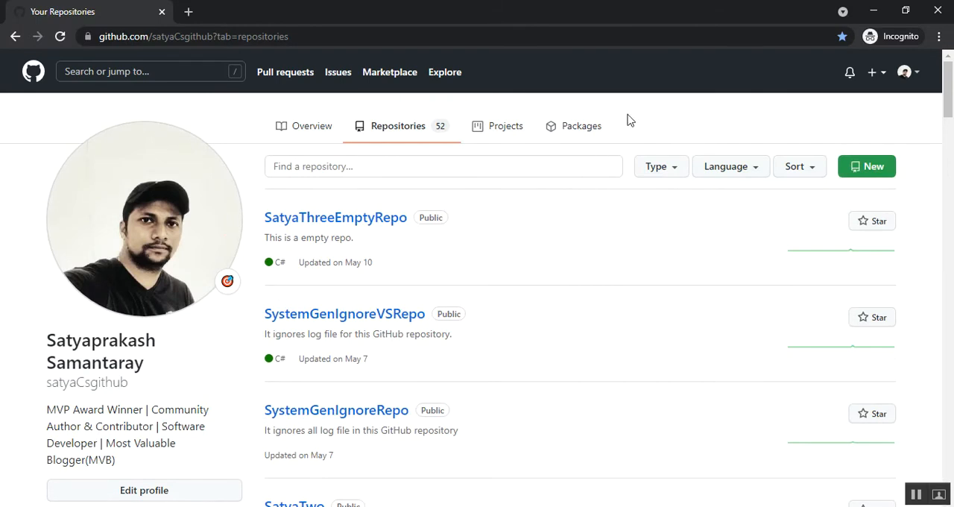
pyautogui.click(872, 12)
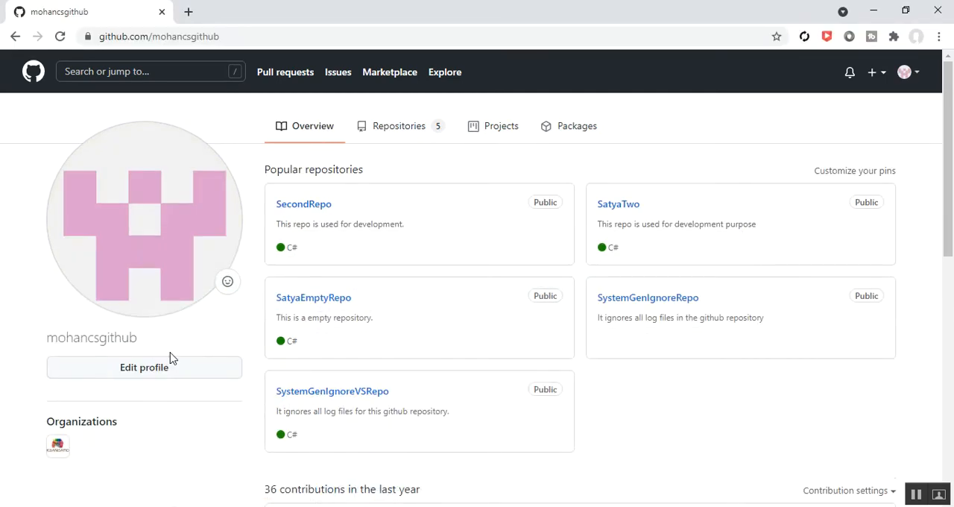
# - Open the MohanOrgGlobal organization from the account's list of organizations
pyautogui.click(920, 78)
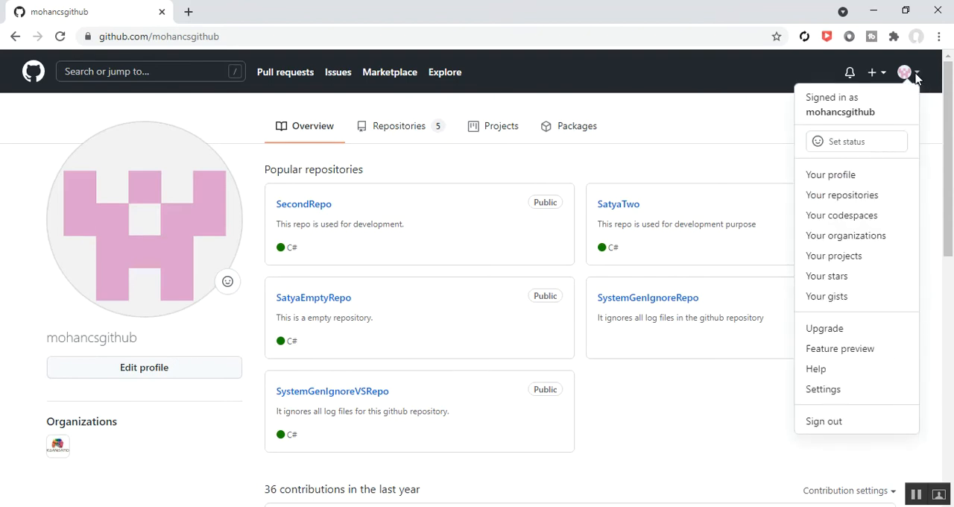
pyautogui.click(835, 240)
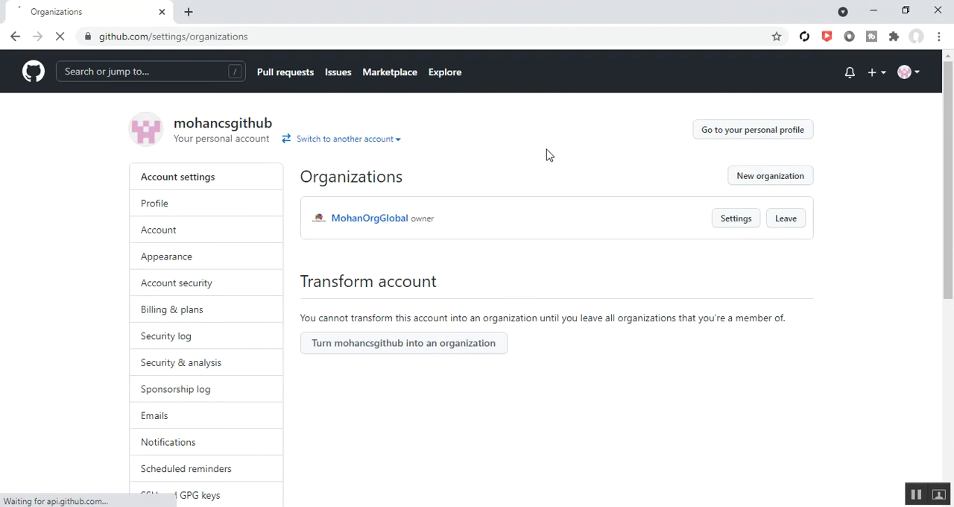
pyautogui.click(376, 220)
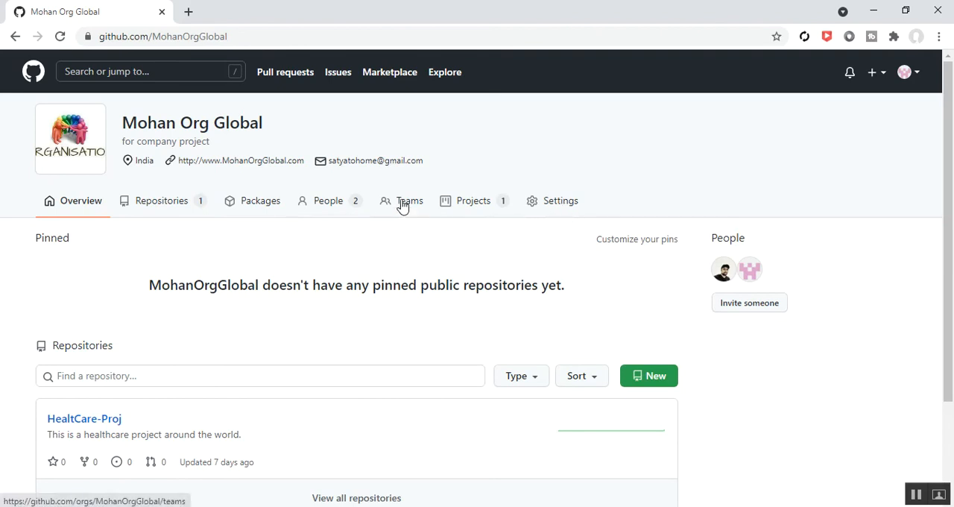
# - Review the organization's HealtCare-Proj repository and its list of projects
pyautogui.scroll(-1, 346, 259)
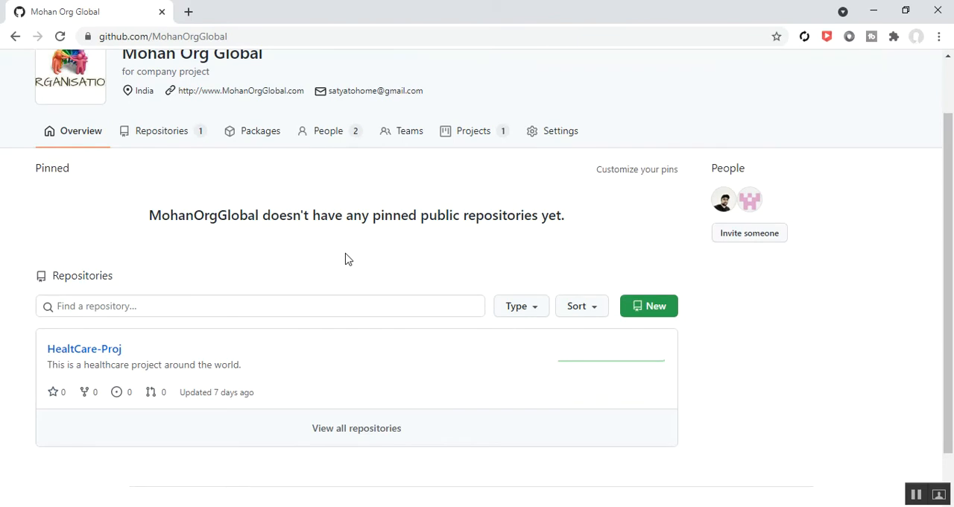
pyautogui.click(106, 359)
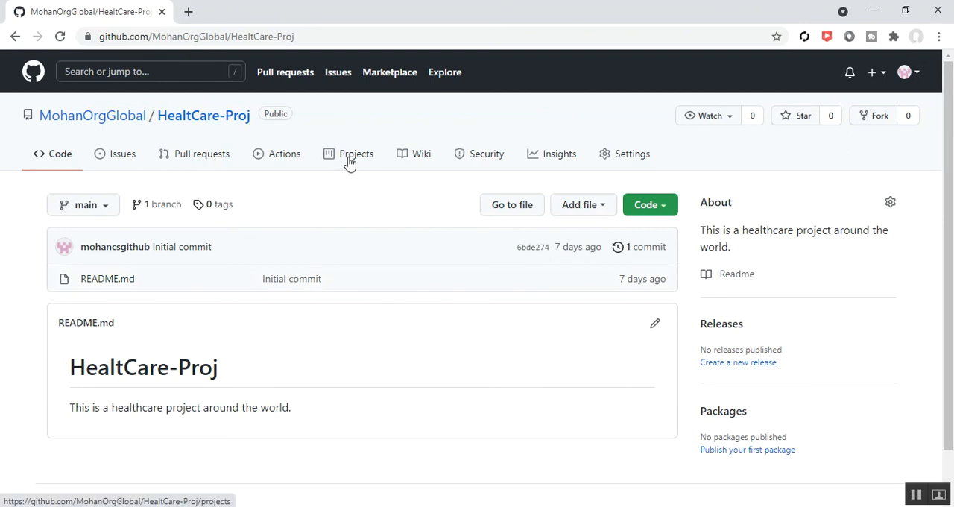
pyautogui.click(15, 36)
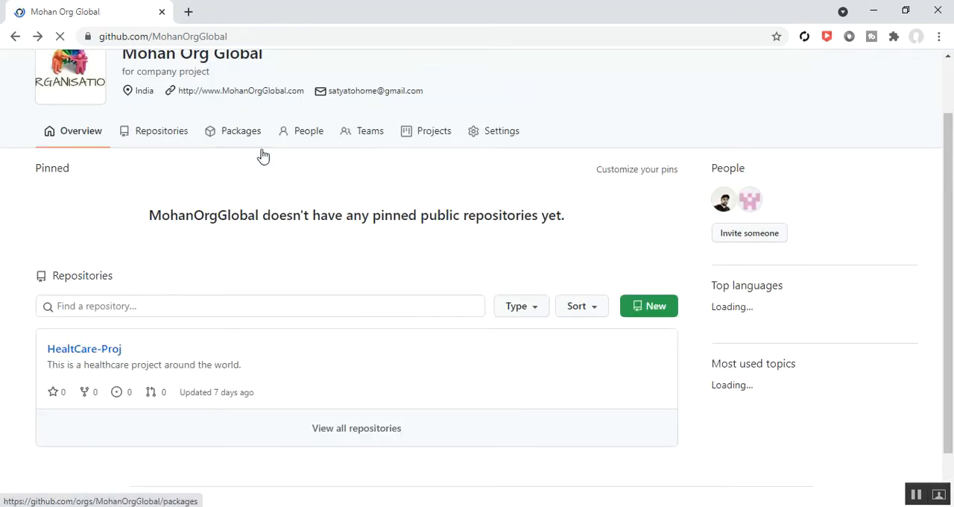
pyautogui.scroll(1, 189, 79)
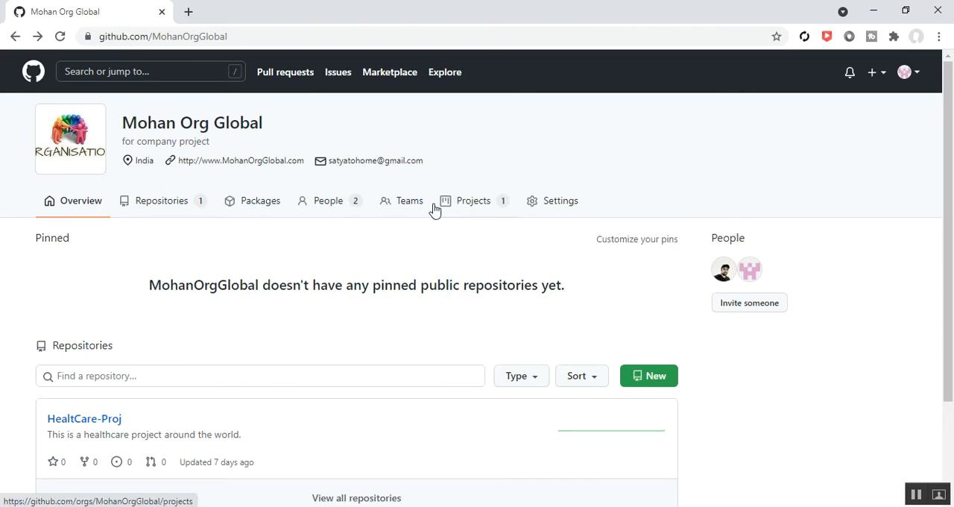
pyautogui.click(468, 208)
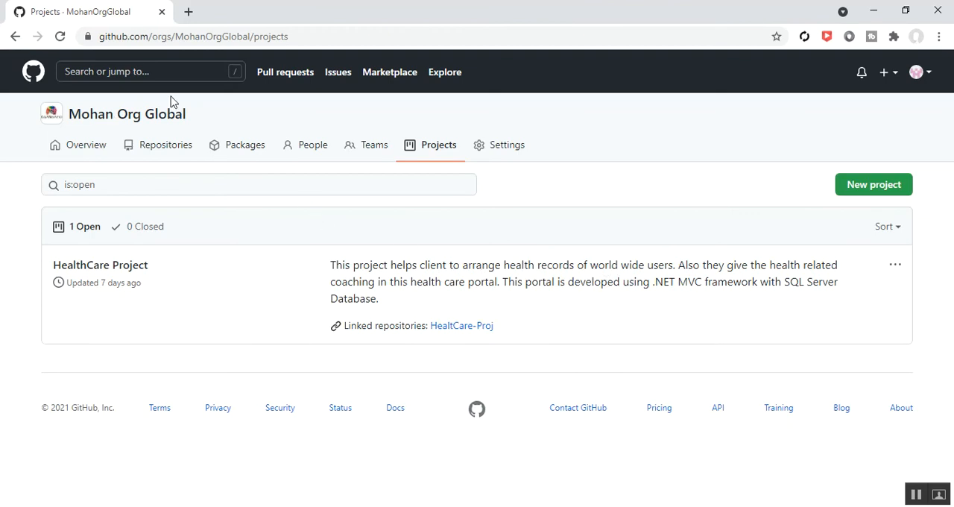
# - Start a new team in the organization and name it "Health Portal API Team"
pyautogui.click(367, 149)
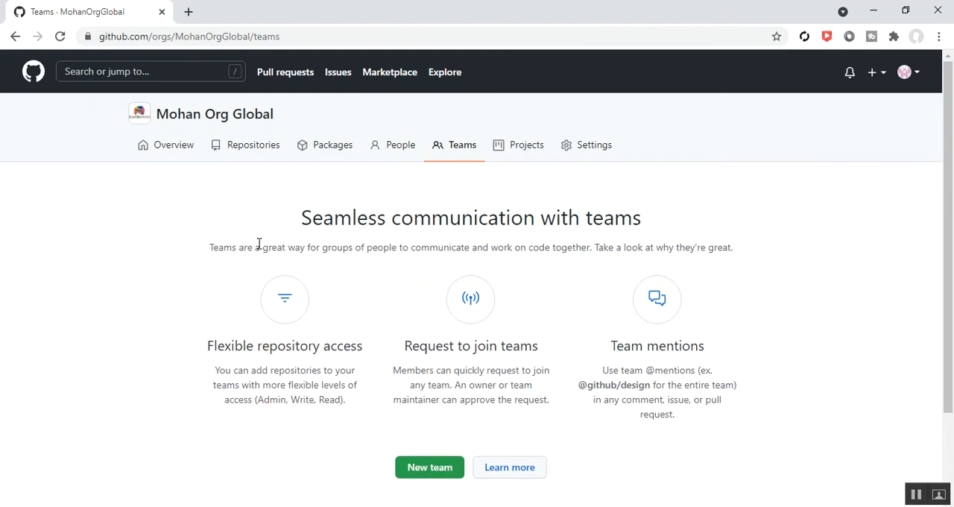
pyautogui.click(432, 468)
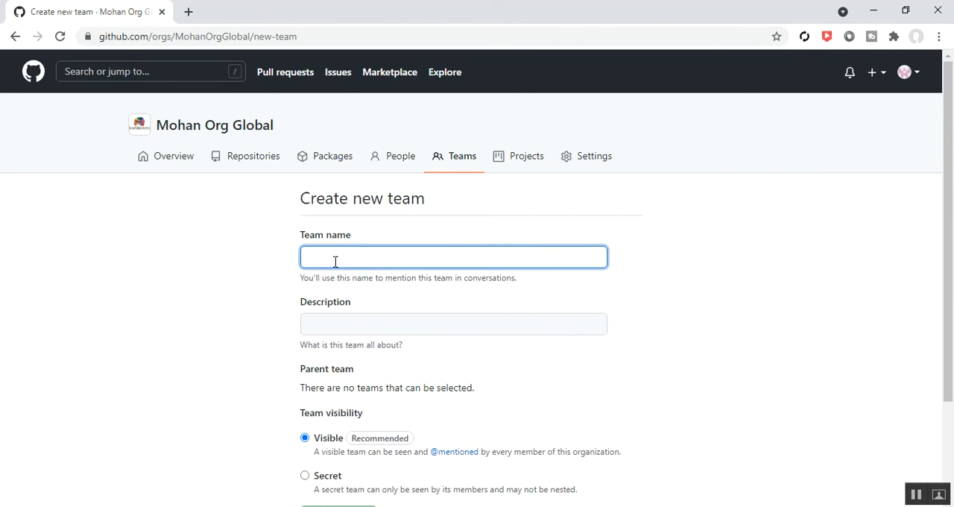
pyautogui.write('Health ')
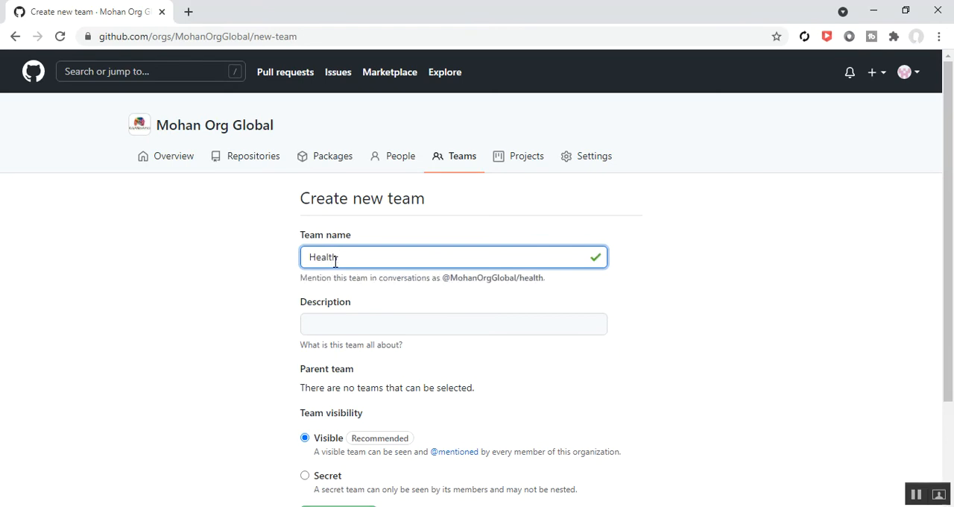
pyautogui.write('Portal')
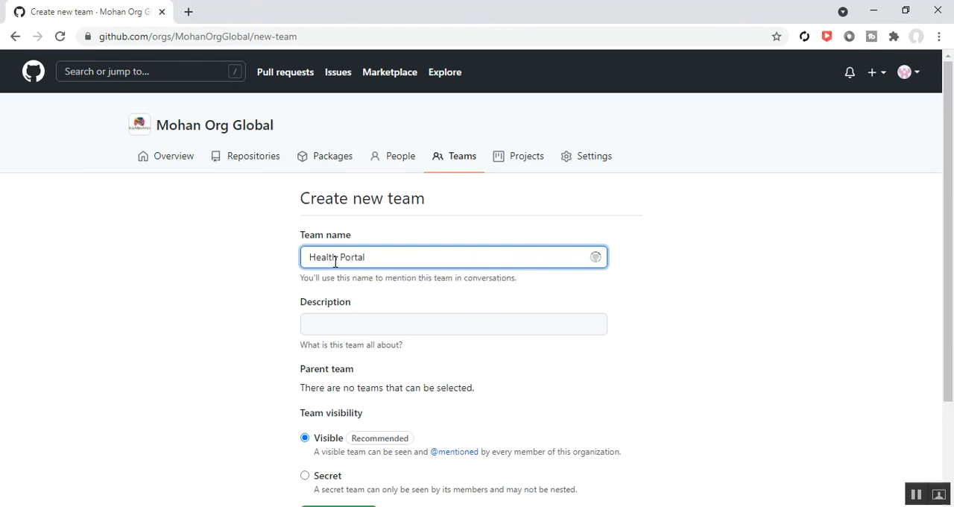
pyautogui.write(' A')
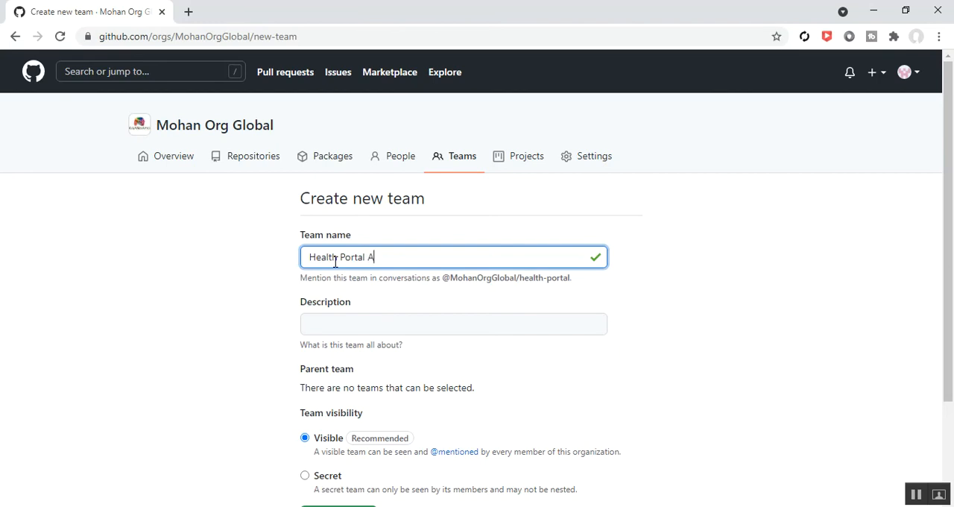
pyautogui.write('PI Team')
# - Enter the team description "This team is responsible to manage Web API work in application." and create the team
pyautogui.click(339, 316)
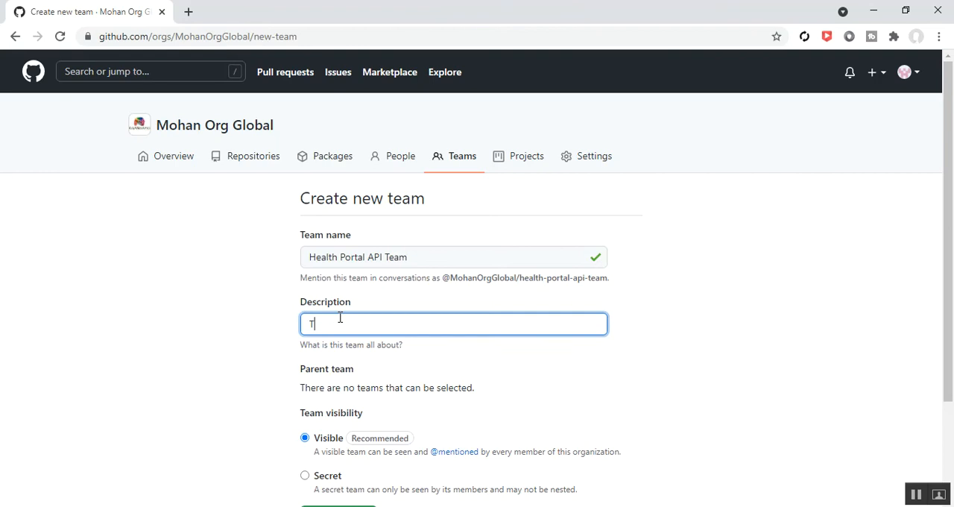
pyautogui.write('m is res')
pyautogui.write('po')
pyautogui.write('nsible fo')
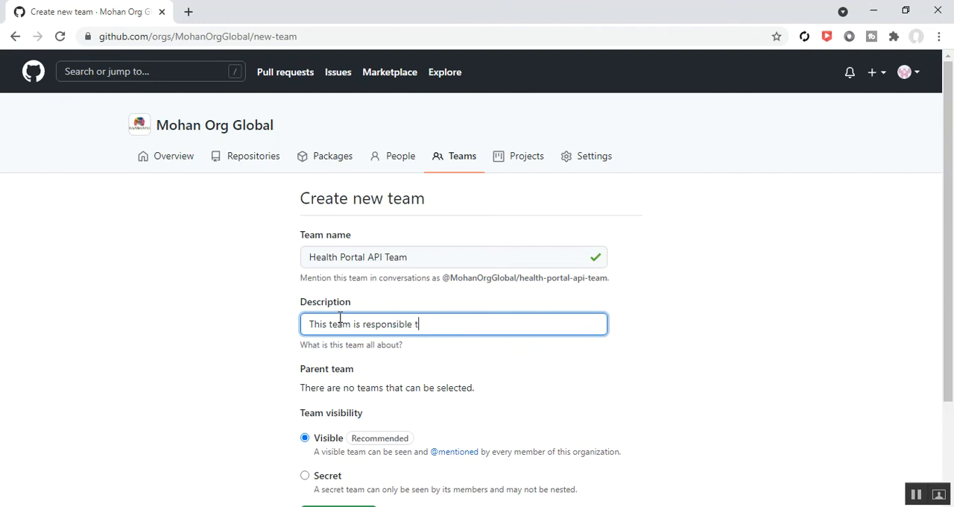
pyautogui.write(' manage Web API')
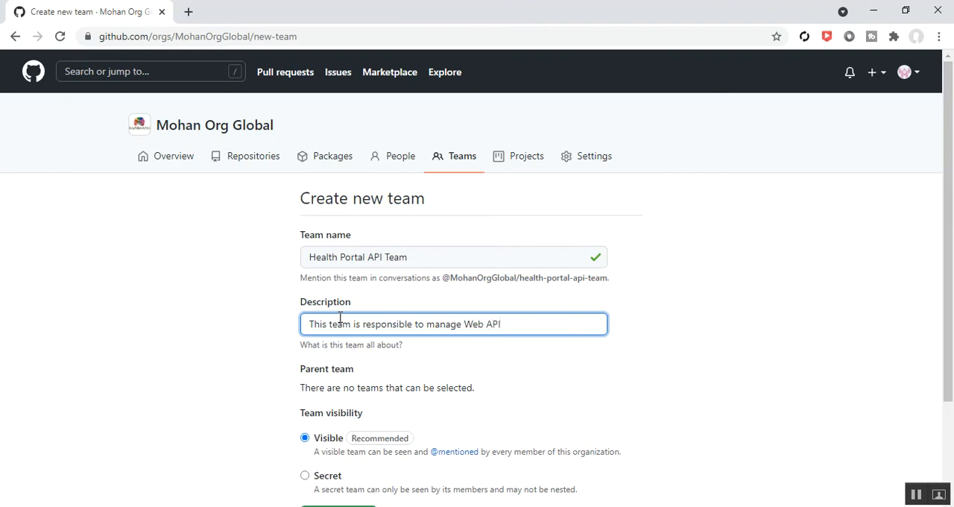
pyautogui.write('k in application.')
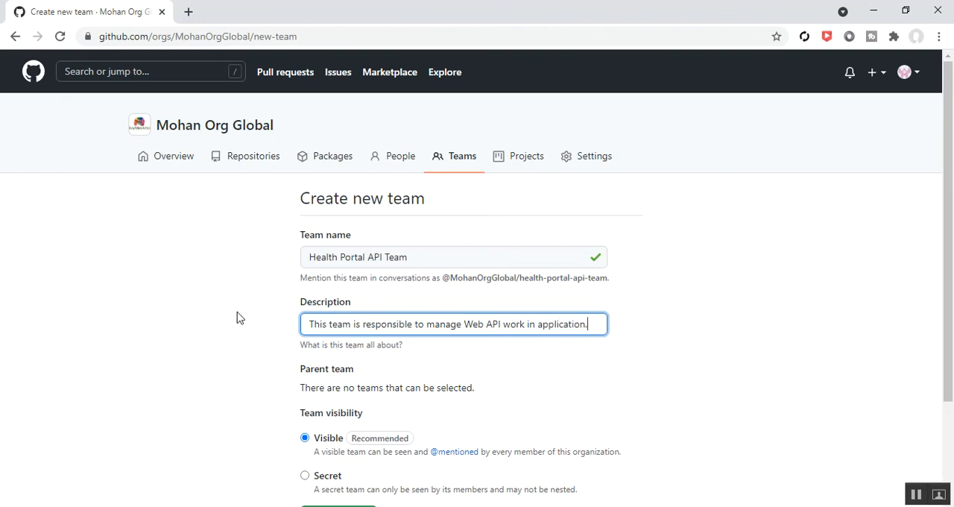
pyautogui.scroll(-3, 211, 339)
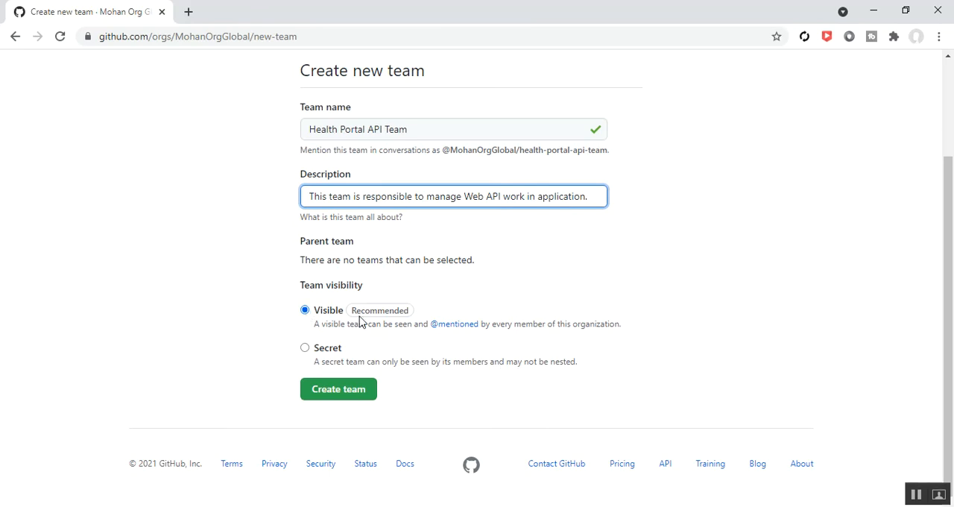
pyautogui.click(349, 396)
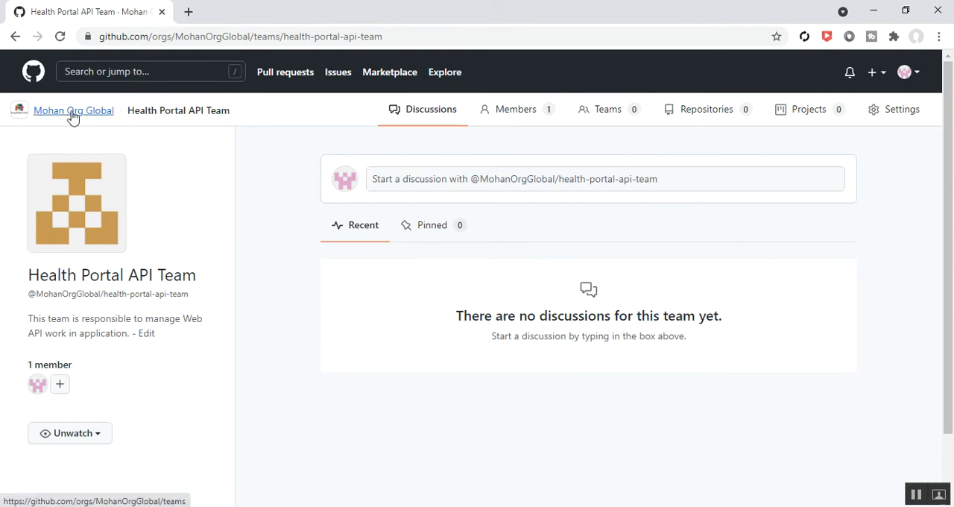
pyautogui.moveTo(129, 110); pyautogui.dragTo(234, 117)
pyautogui.click(357, 364)
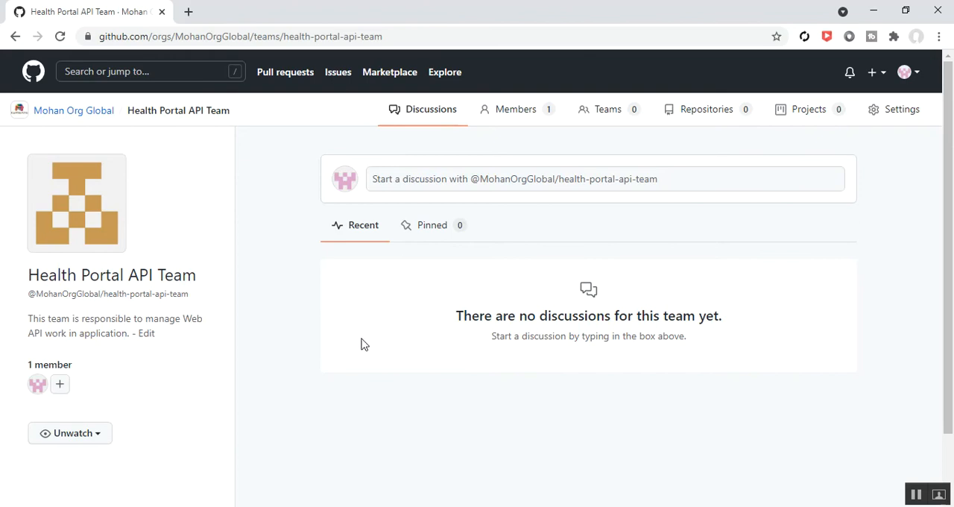
# - Start adding a member to Health Portal API Team and check the second account's username in the incognito window
pyautogui.click(514, 115)
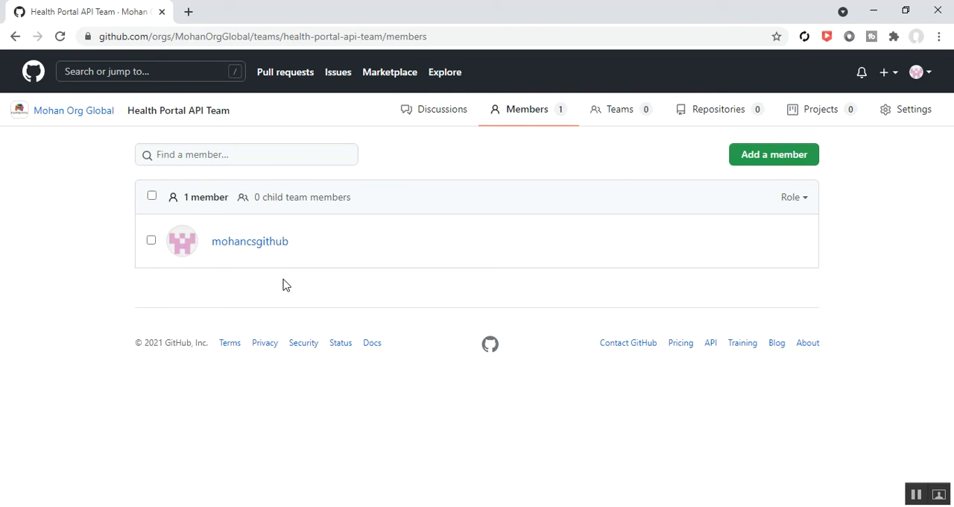
pyautogui.click(750, 168)
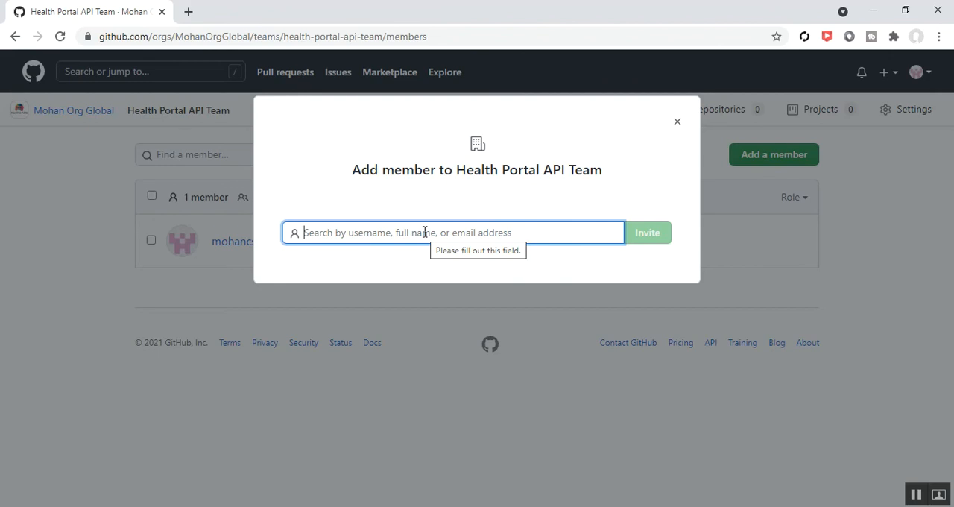
pyautogui.moveTo(360, 506)
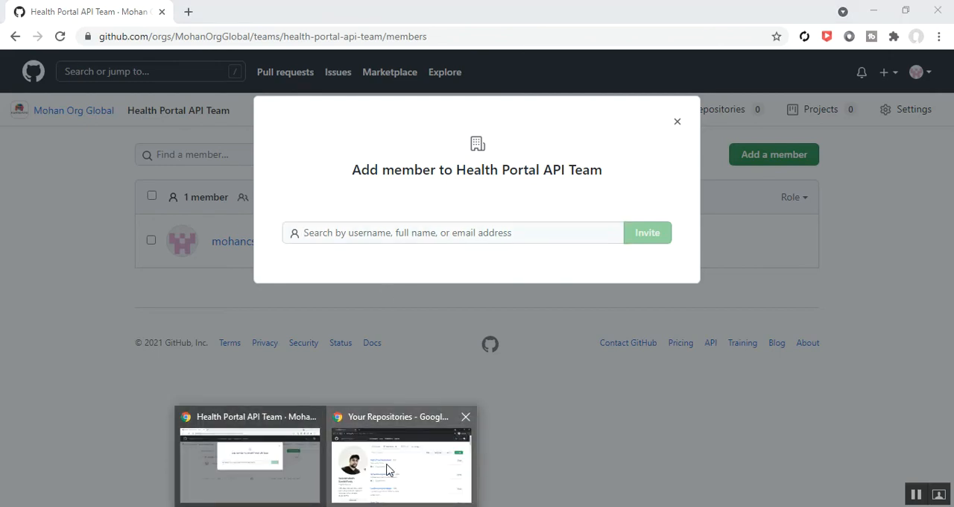
pyautogui.click(399, 448)
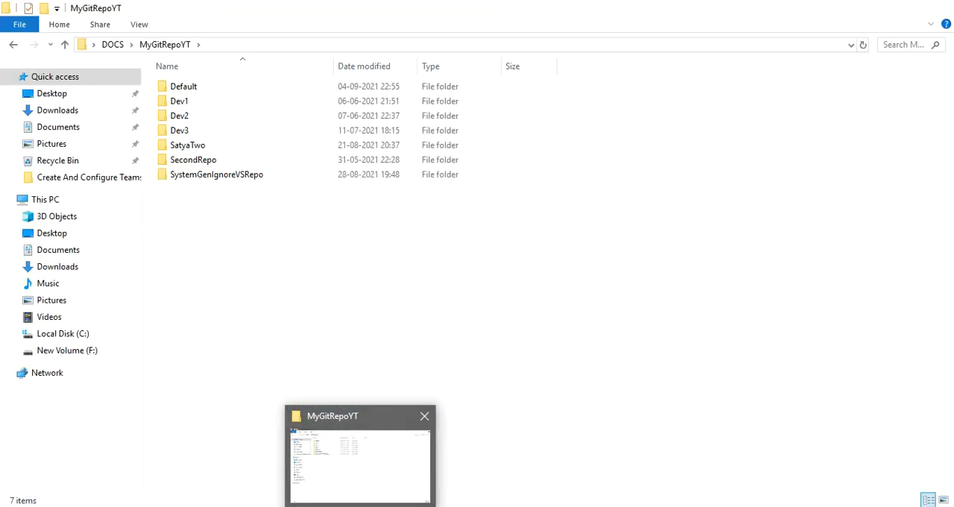
pyautogui.moveTo(326, 506)
pyautogui.click(288, 445)
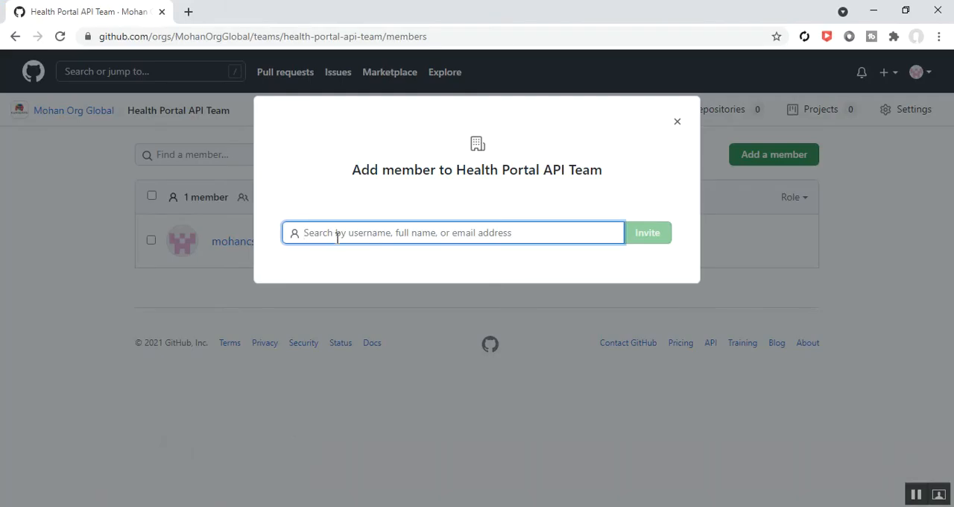
# - Find the second GitHub account by its username and invite it to Health Portal API Team
pyautogui.write('satyacs')
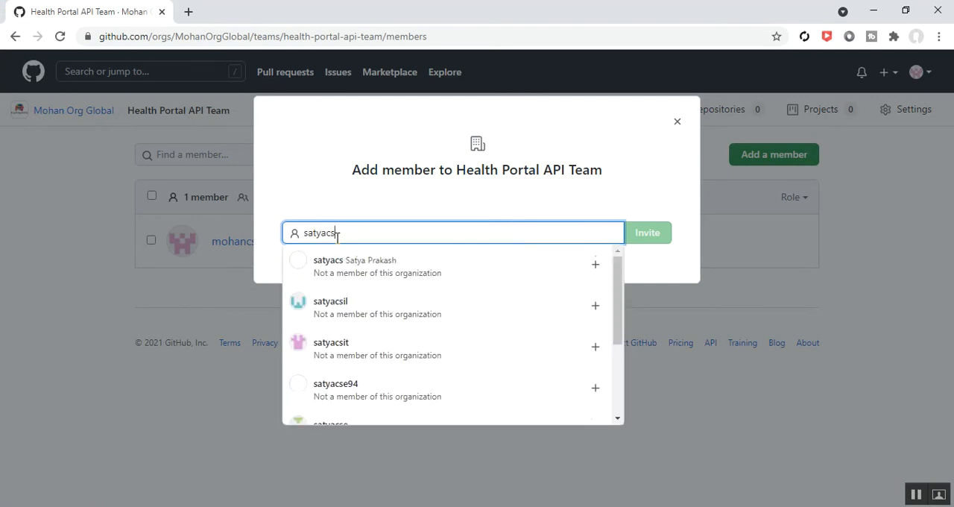
pyautogui.write('gith')
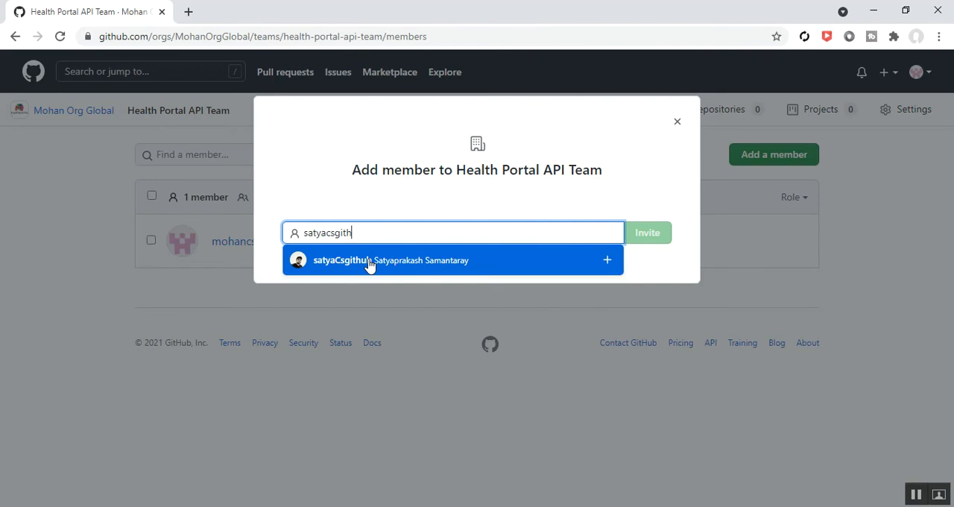
pyautogui.click(370, 265)
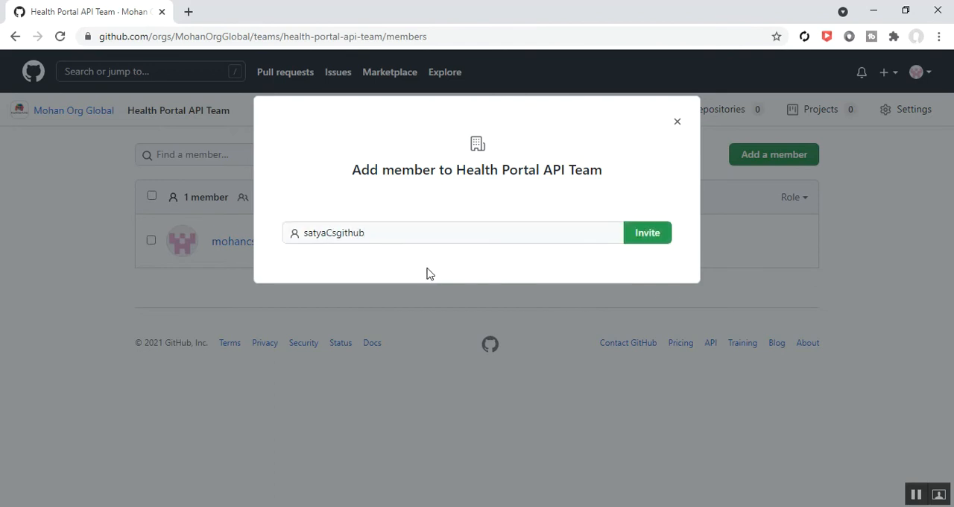
pyautogui.click(642, 240)
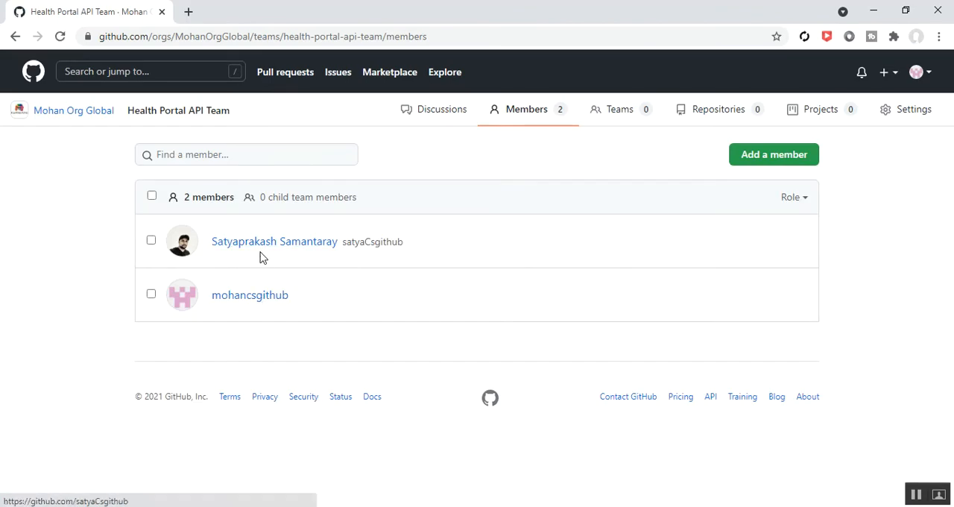
pyautogui.moveTo(277, 253)
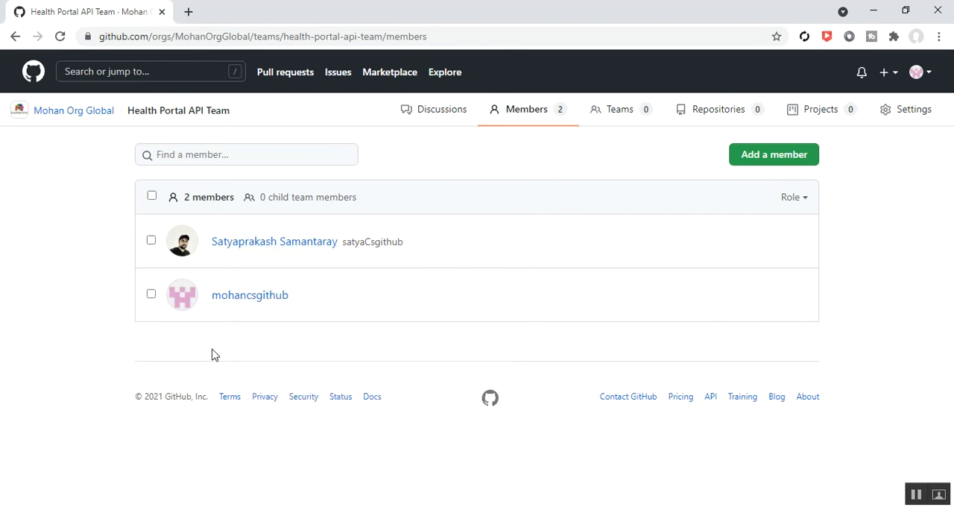
pyautogui.moveTo(249, 296)
pyautogui.moveTo(221, 300)
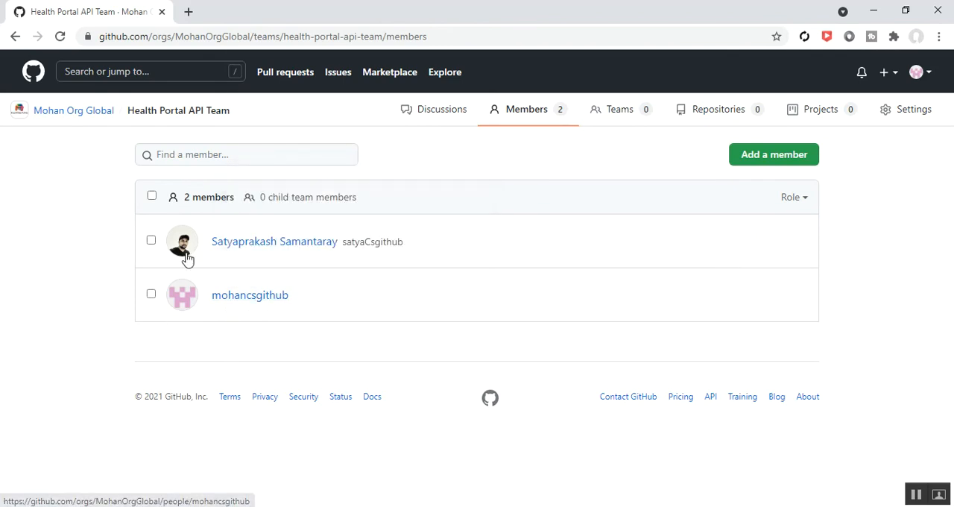
pyautogui.moveTo(226, 254)
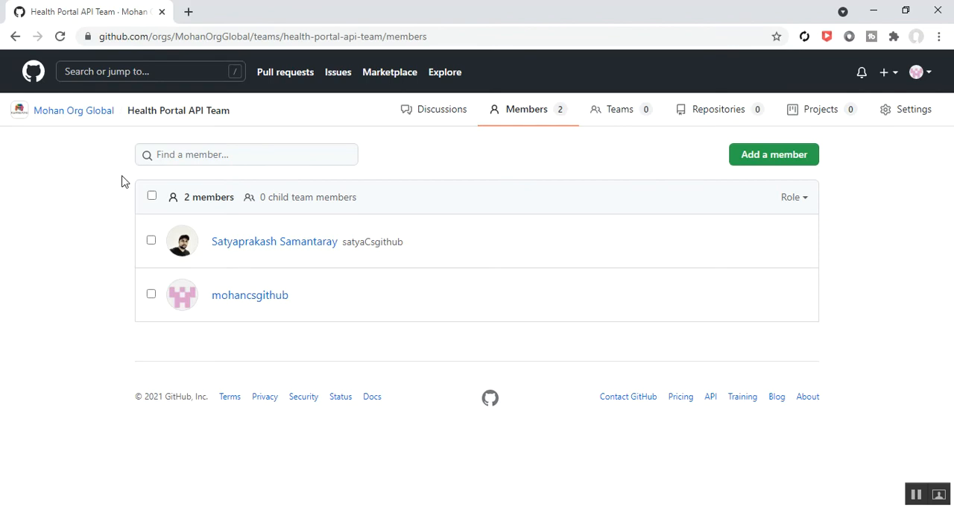
# - Return to the Mohan Org Global organization and open its HealthCare Project board
pyautogui.click(72, 114)
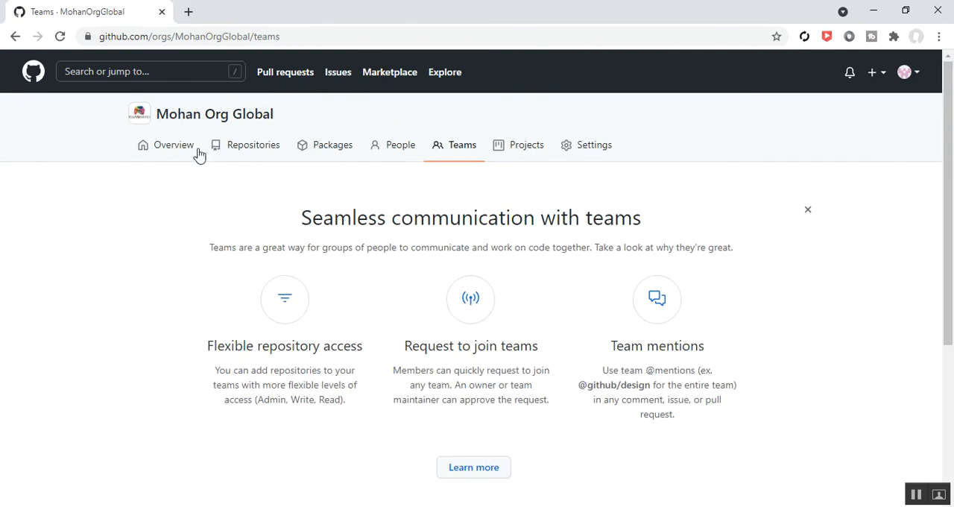
pyautogui.click(527, 149)
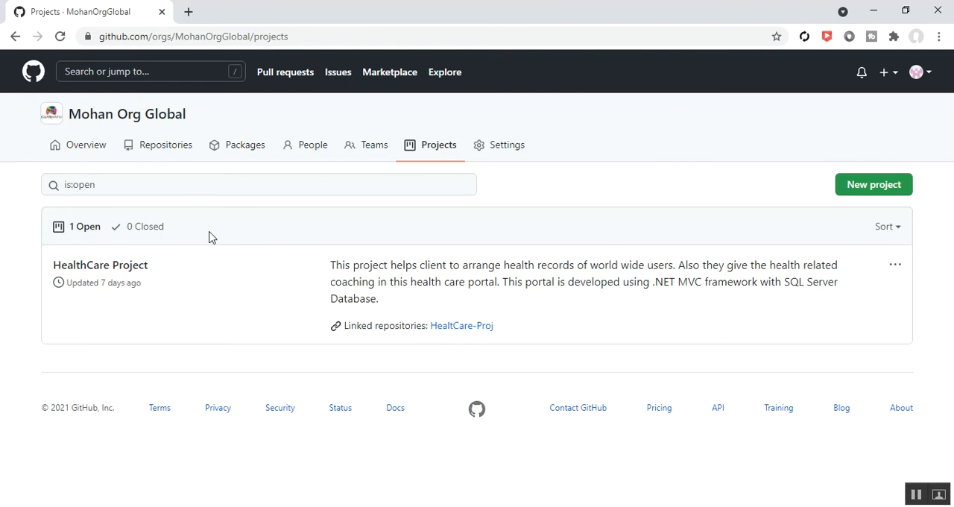
pyautogui.click(105, 275)
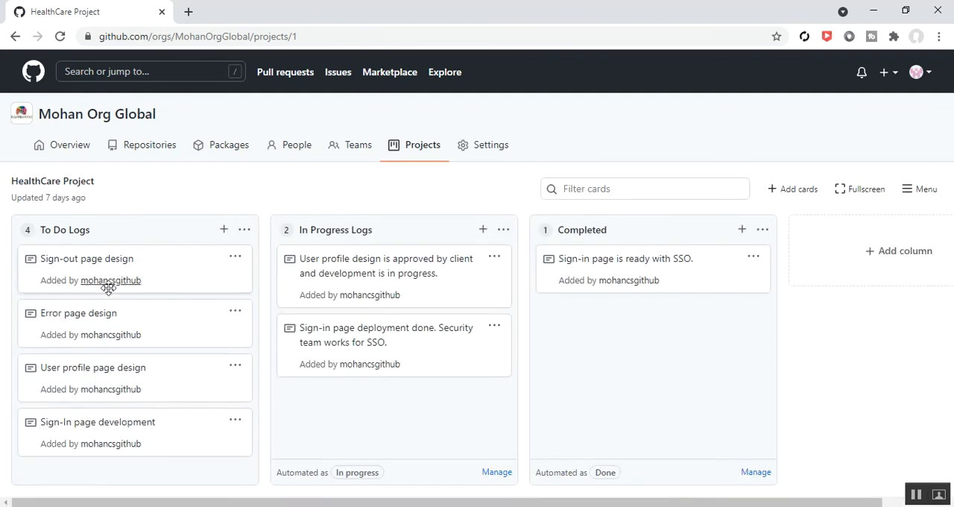
# - Open the collaboration settings of HealthCare Project
pyautogui.click(913, 191)
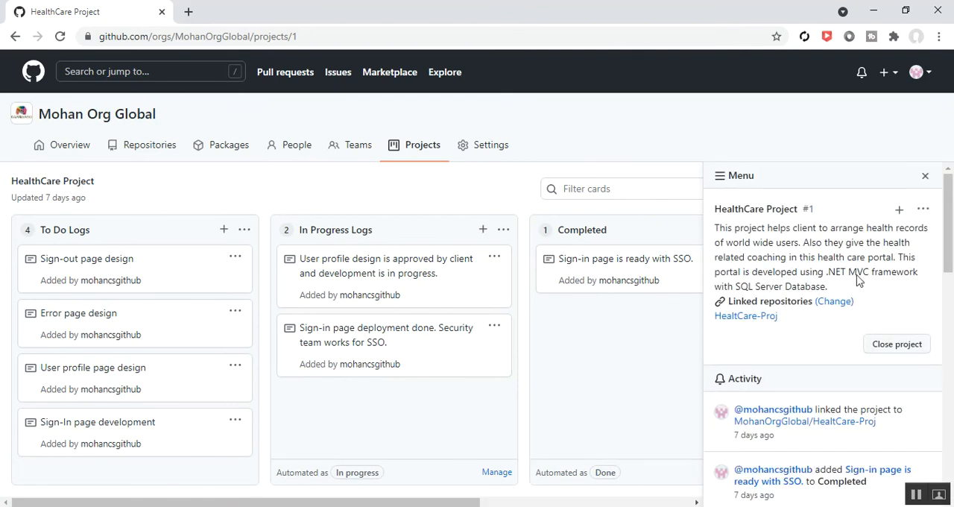
pyautogui.scroll(-3, 833, 291)
pyautogui.scroll(3, 833, 317)
pyautogui.click(923, 213)
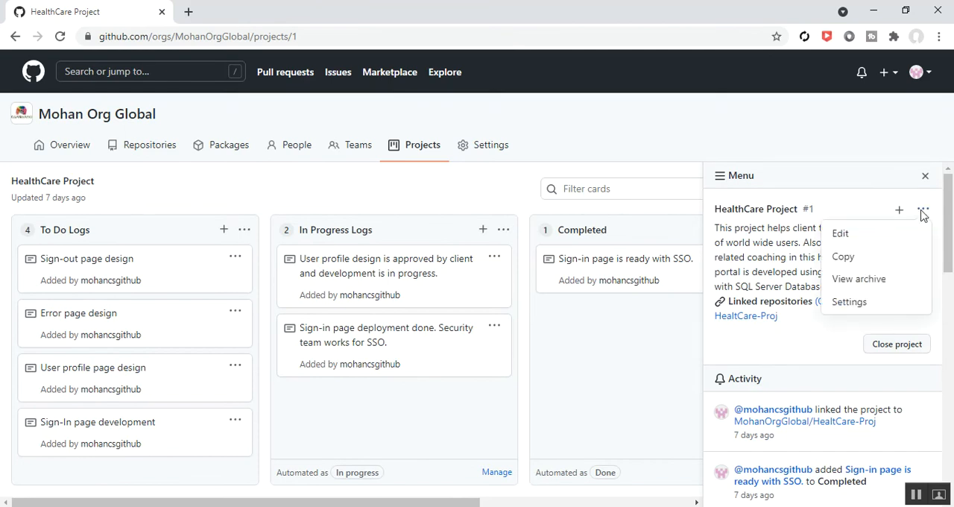
pyautogui.click(856, 304)
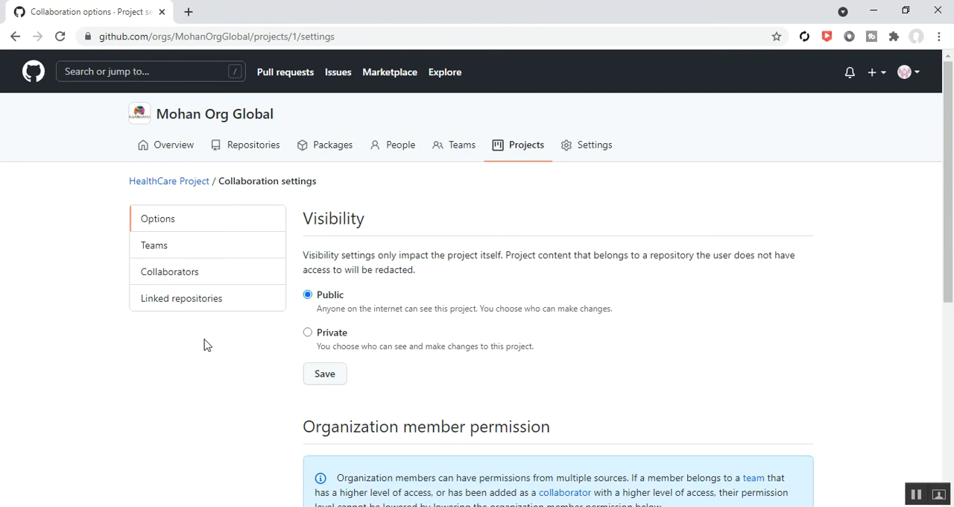
# - Give Health Portal API Team access to HealthCare Project and set its permission level to Write
pyautogui.click(166, 252)
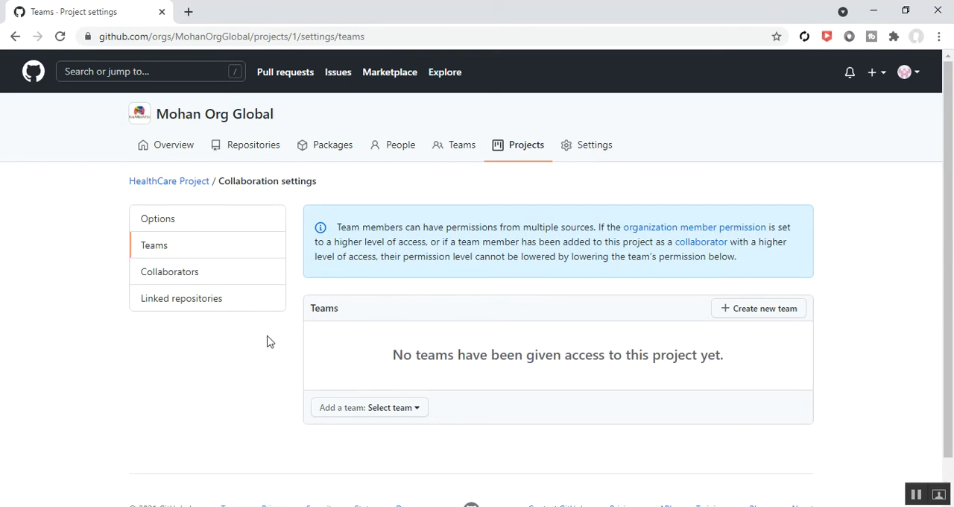
pyautogui.scroll(-1, 270, 342)
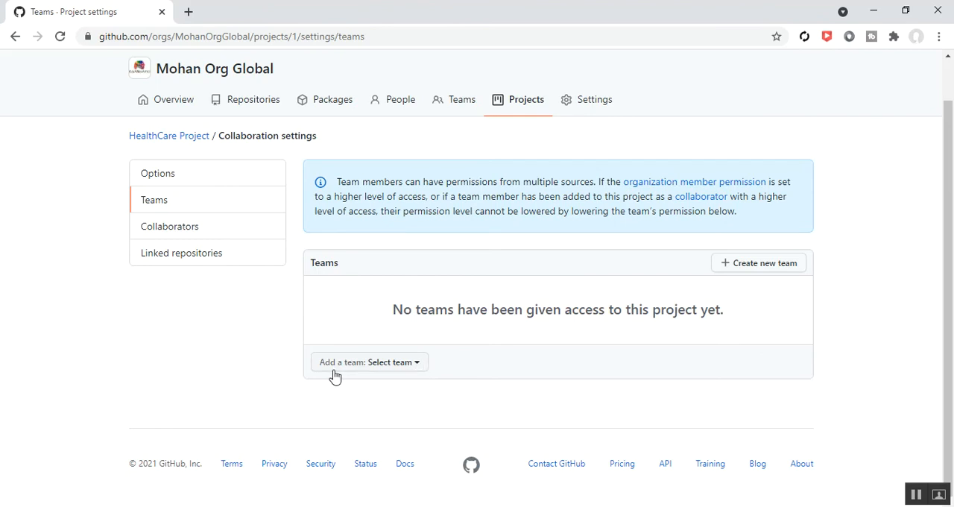
pyautogui.click(417, 364)
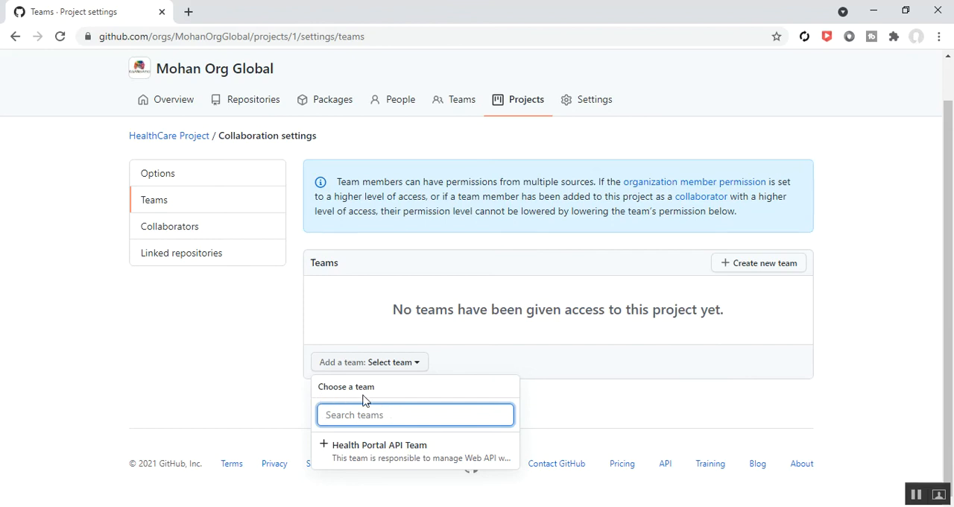
pyautogui.click(365, 451)
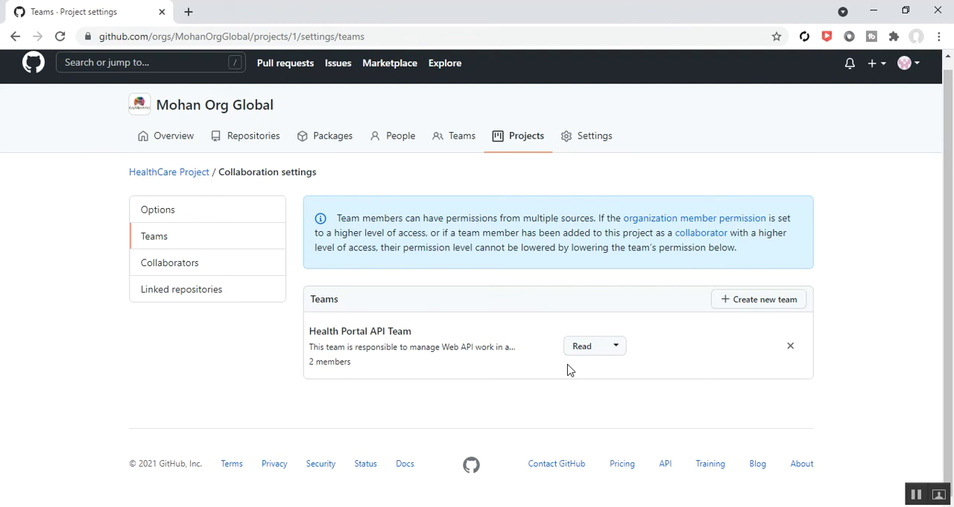
pyautogui.click(608, 346)
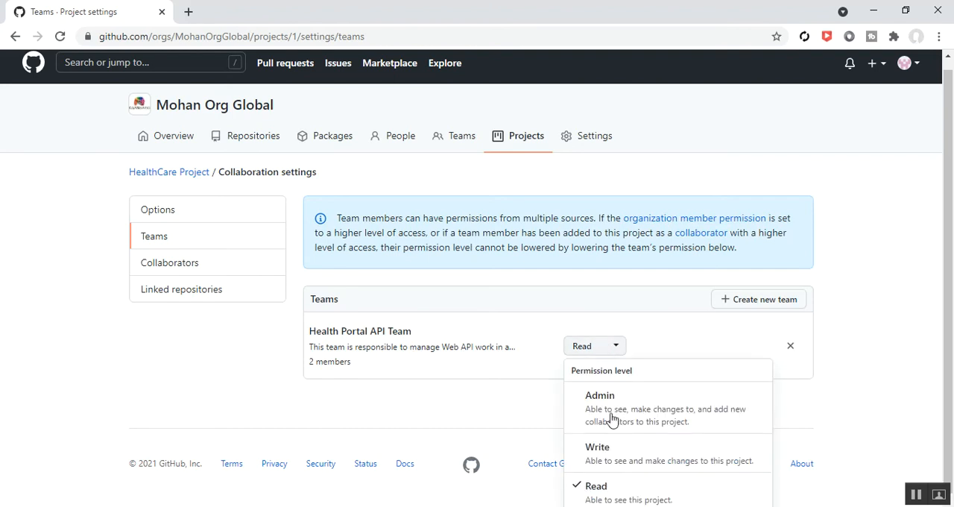
pyautogui.click(608, 453)
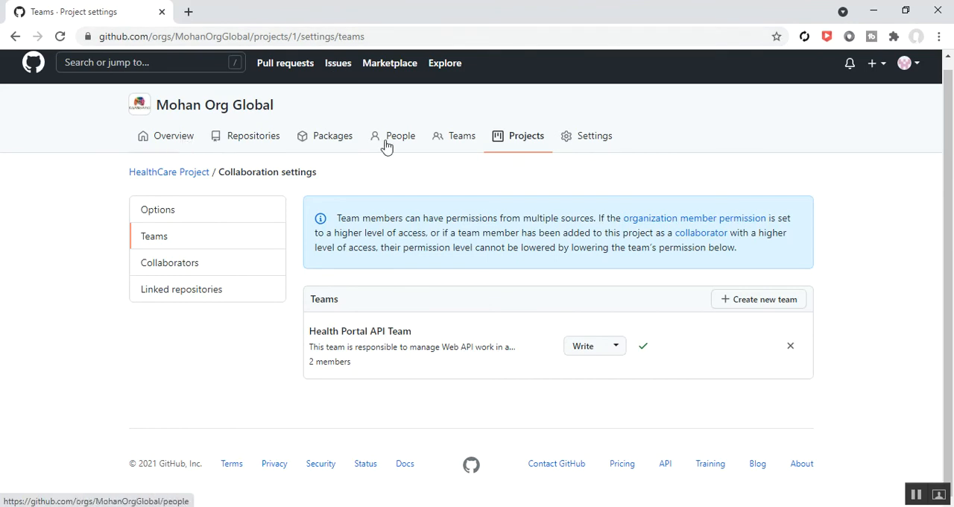
pyautogui.click(574, 147)
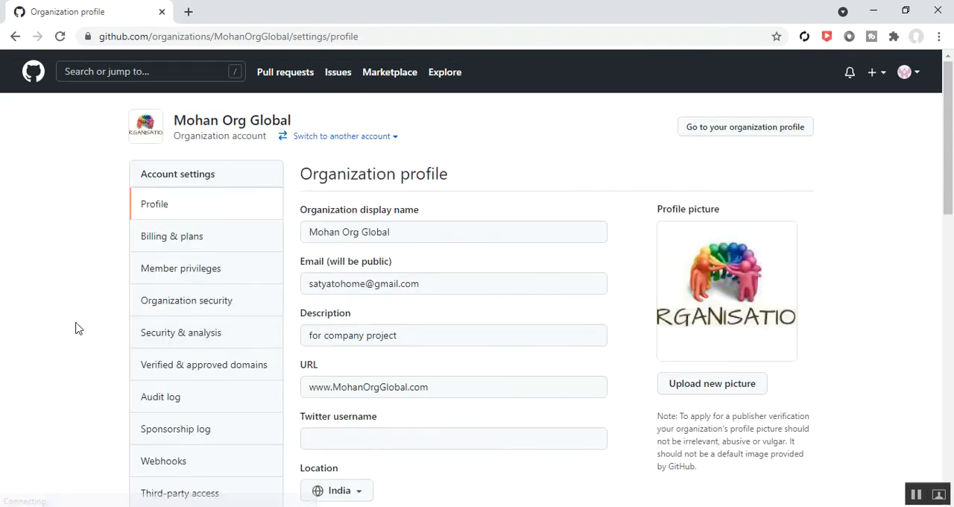
pyautogui.click(14, 36)
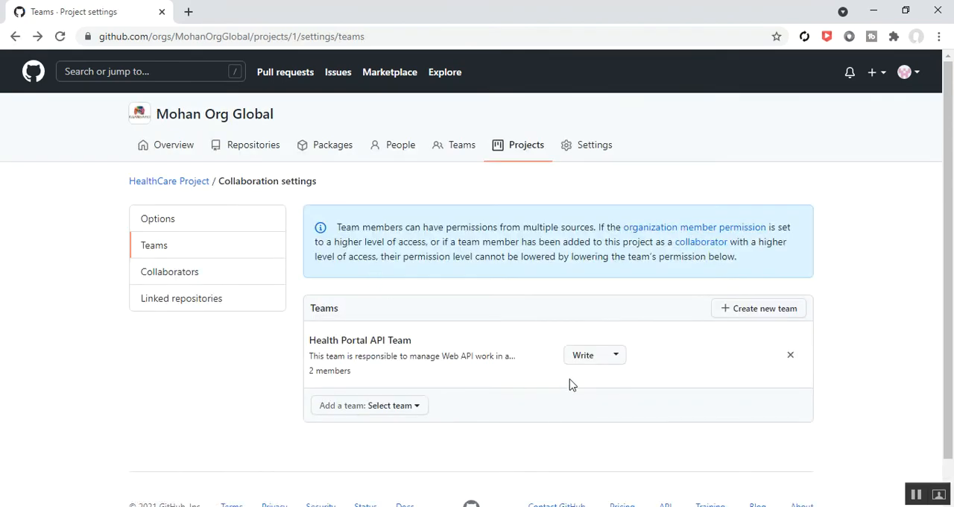
pyautogui.scroll(-1, 282, 368)
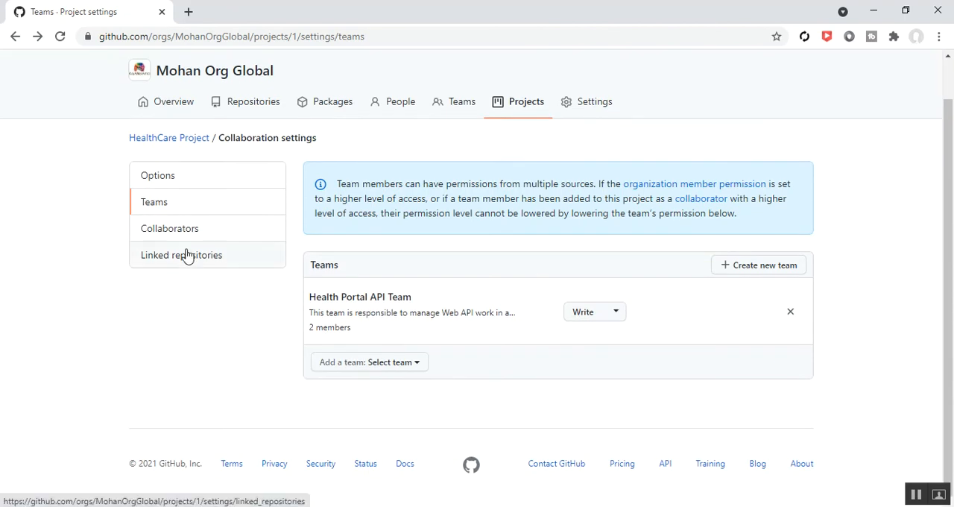
# - Review the project's visibility options and the baseline permission levels for organization members
pyautogui.click(158, 176)
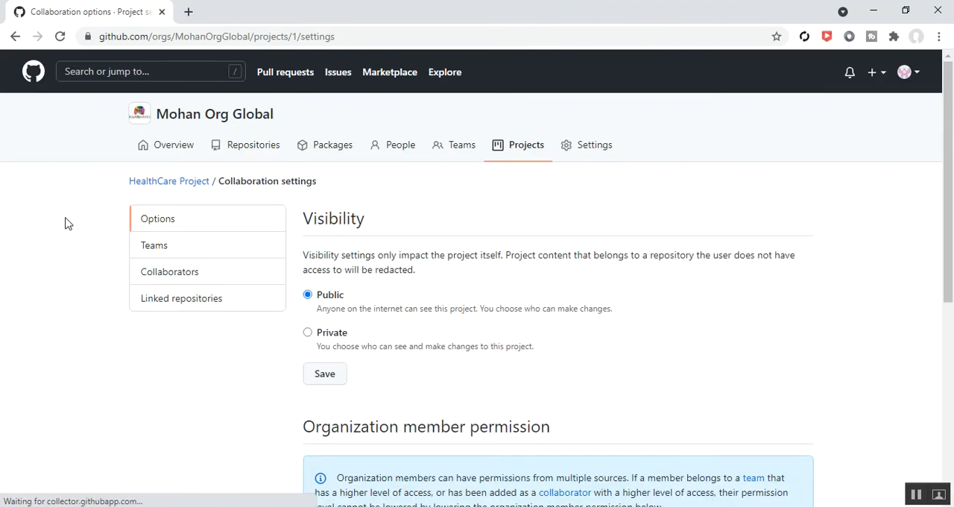
pyautogui.scroll(-2, 65, 224)
pyautogui.scroll(-2, 65, 224)
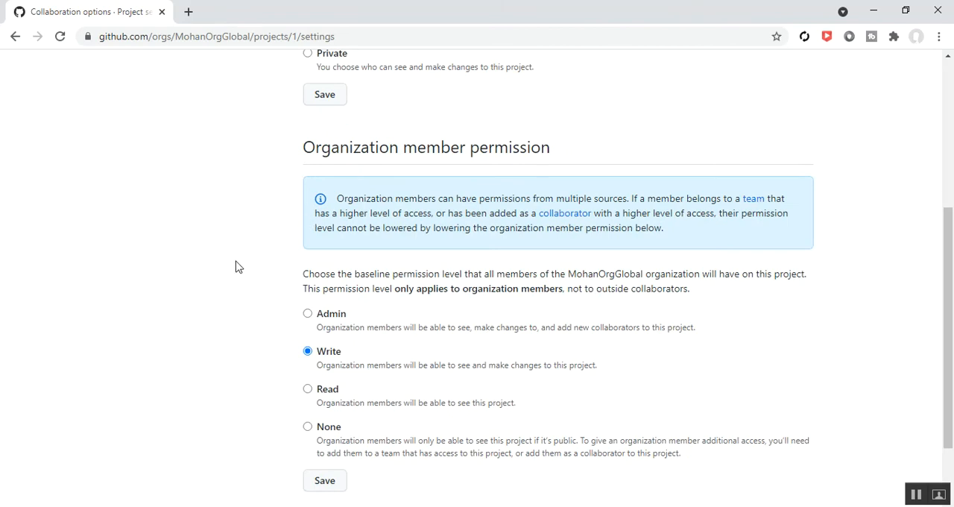
pyautogui.scroll(3, 237, 267)
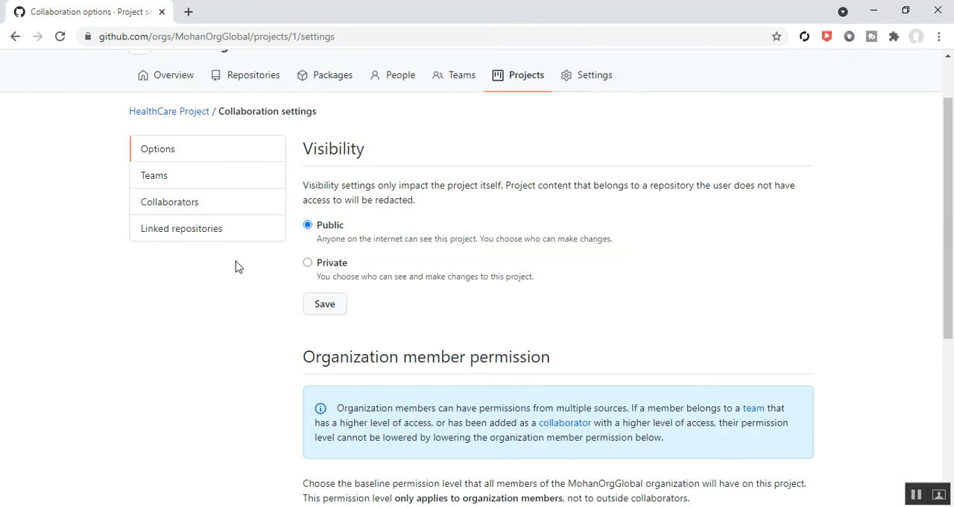
pyautogui.scroll(-3, 237, 267)
pyautogui.scroll(3, 237, 267)
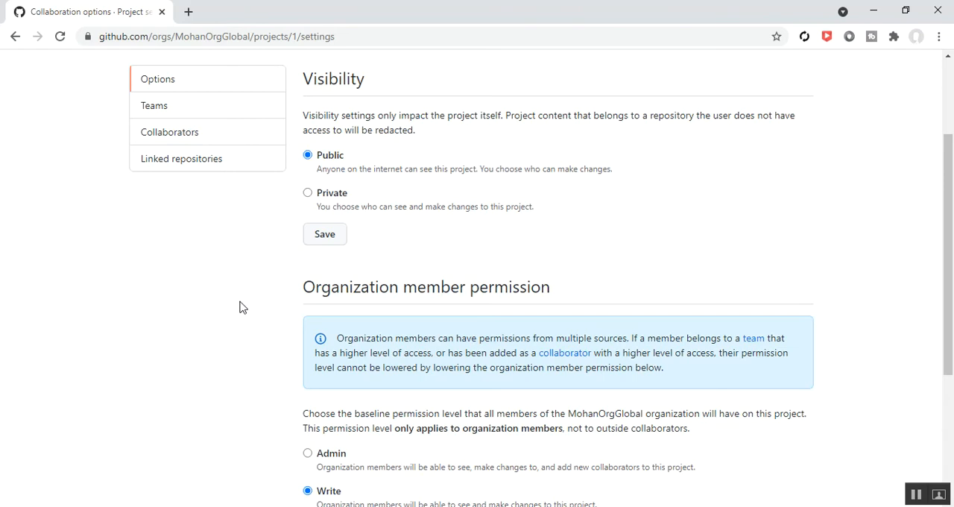
pyautogui.scroll(2, 187, 291)
# - Compare the project permission of Health Portal API Team with the organization member permission in the project options
pyautogui.click(163, 253)
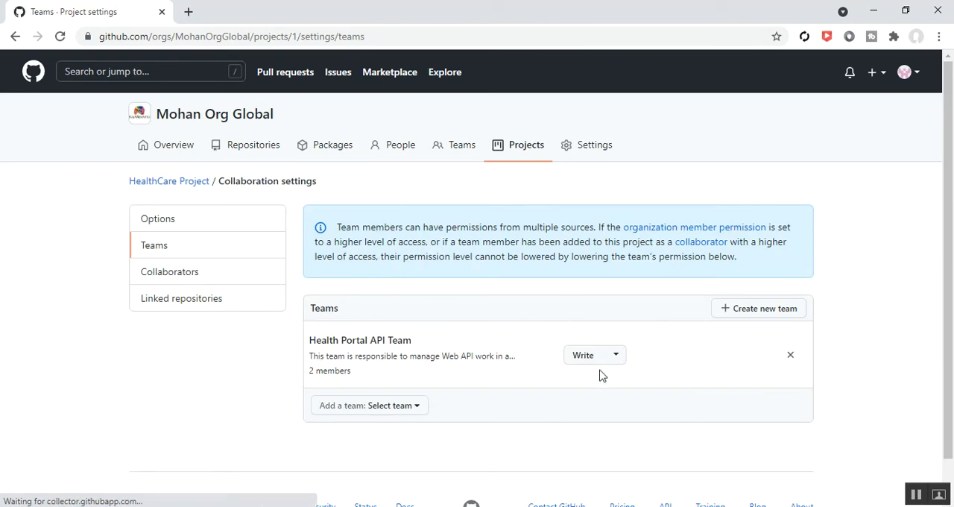
pyautogui.click(157, 221)
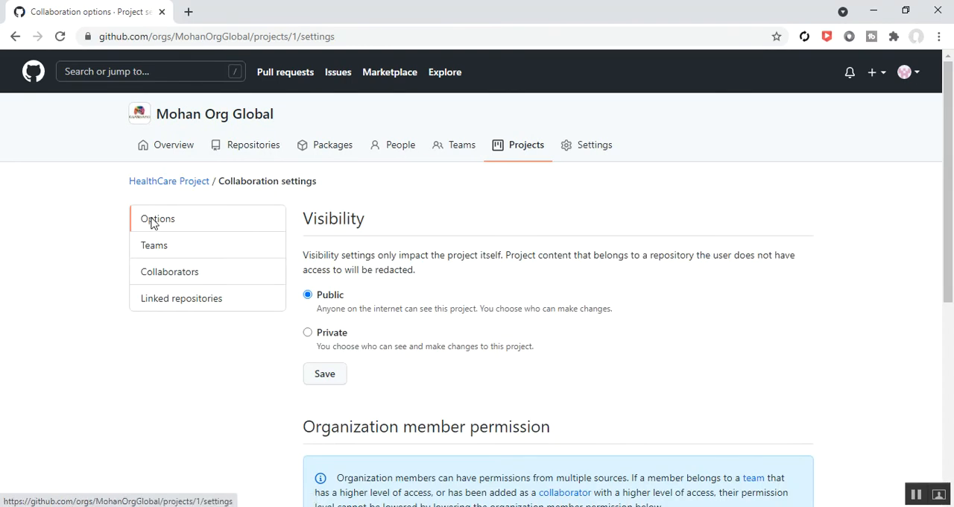
pyautogui.scroll(-3, 251, 356)
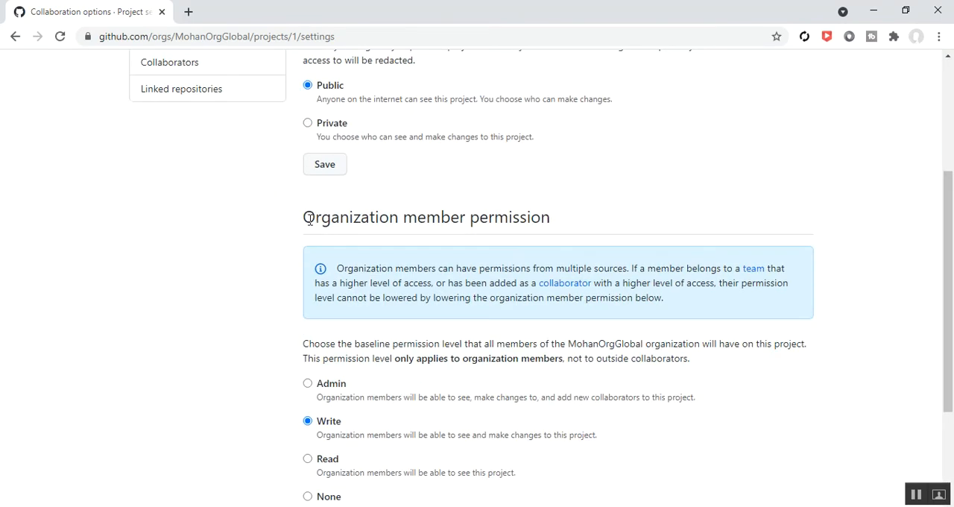
pyautogui.moveTo(308, 215); pyautogui.dragTo(650, 269)
pyautogui.click(245, 279)
pyautogui.scroll(-3, 251, 284)
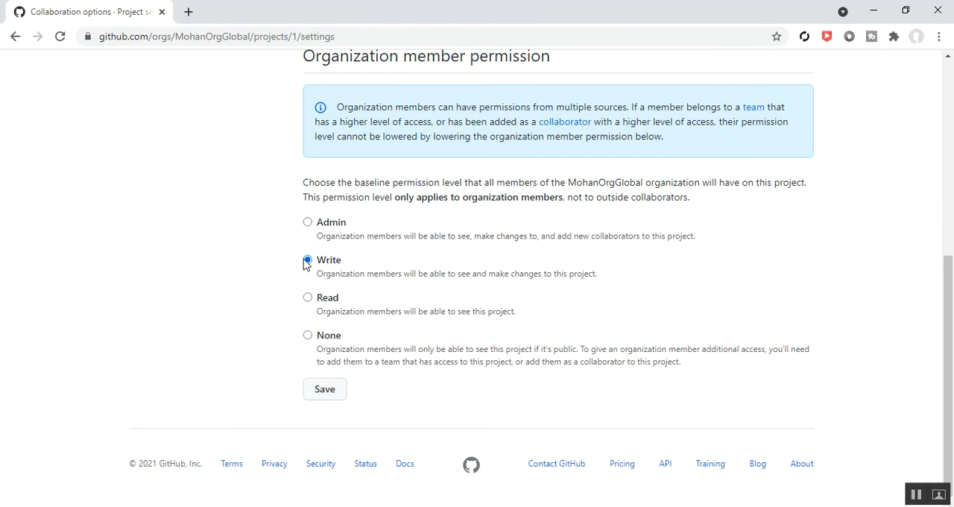
pyautogui.scroll(1, 273, 277)
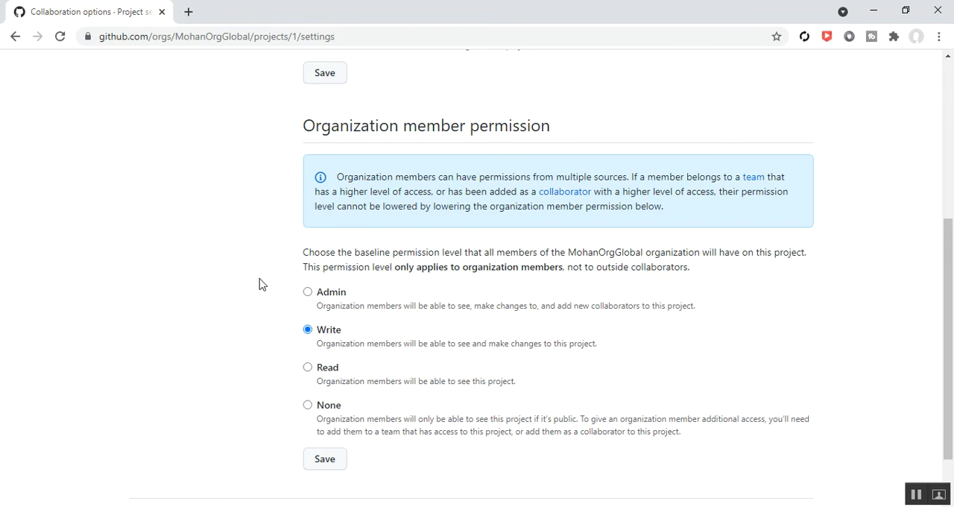
pyautogui.scroll(-1, 259, 283)
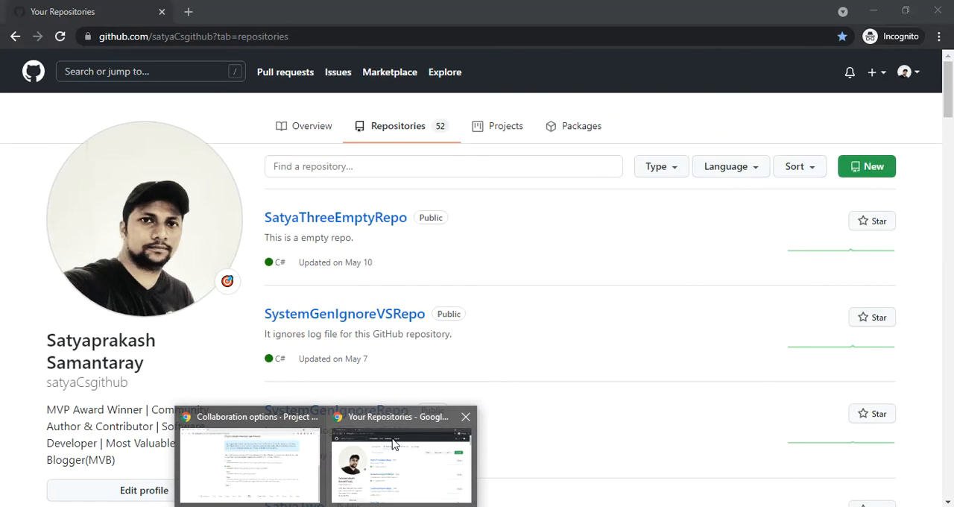
# - Switch to the second account's incognito browser window and check which account is signed in on its profile
pyautogui.click(393, 444)
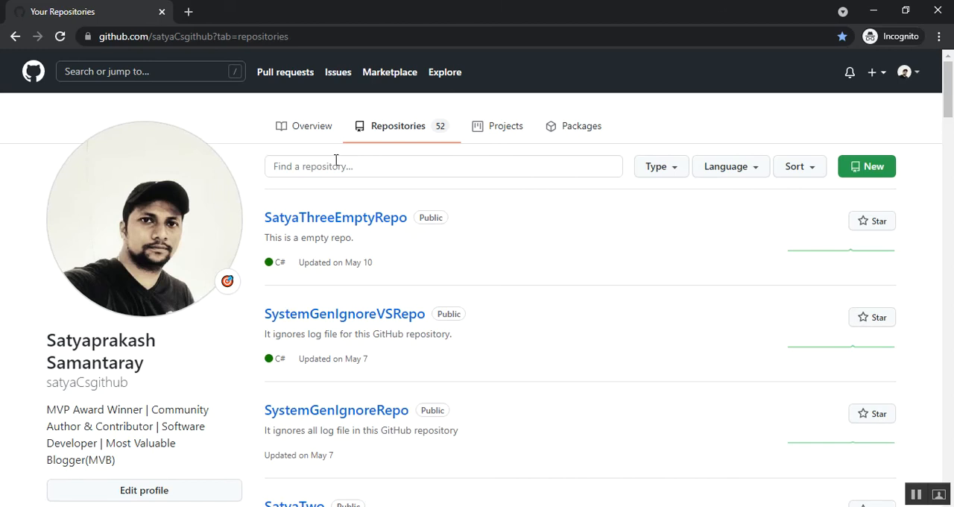
pyautogui.click(305, 134)
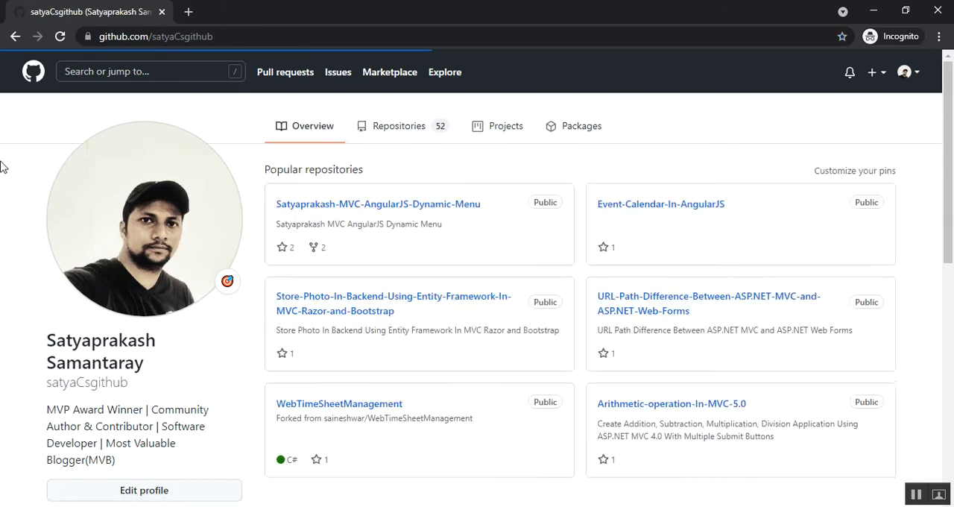
pyautogui.scroll(-3, 2, 167)
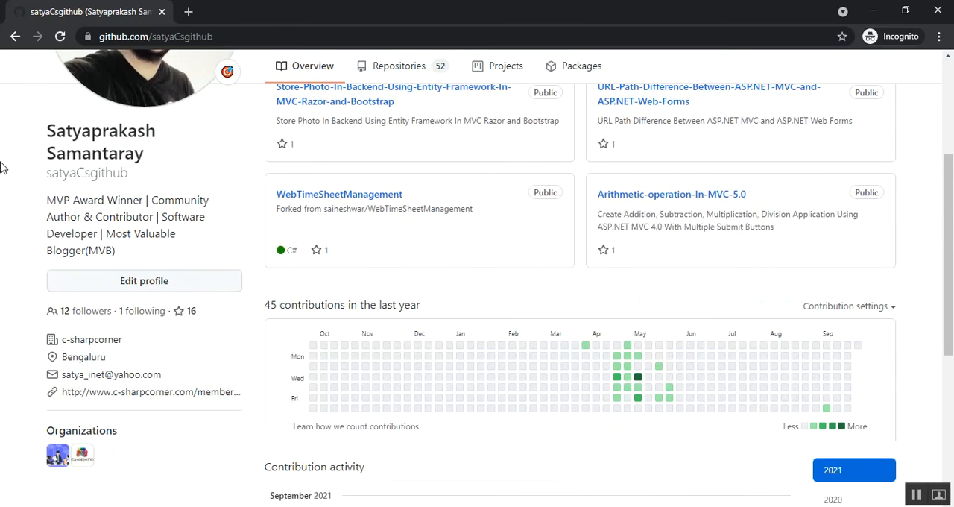
pyautogui.scroll(3, 2, 167)
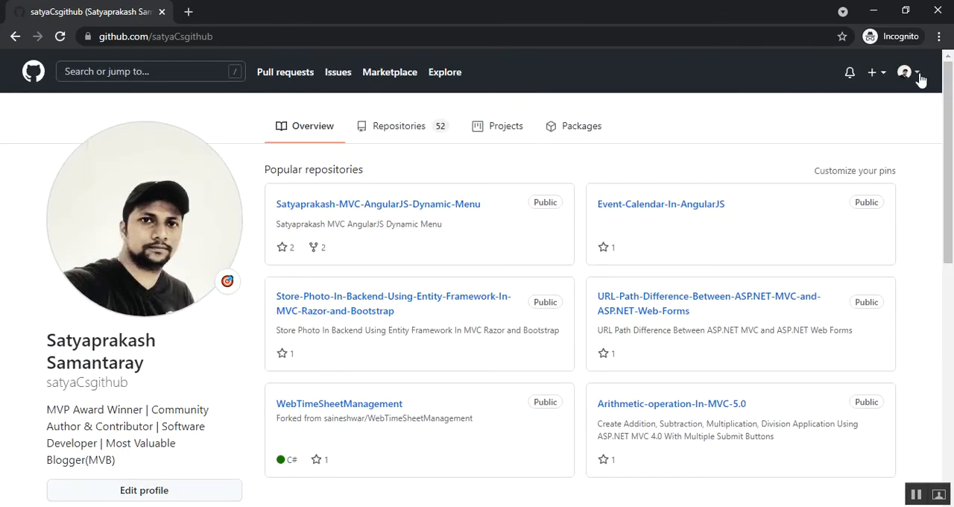
pyautogui.click(918, 76)
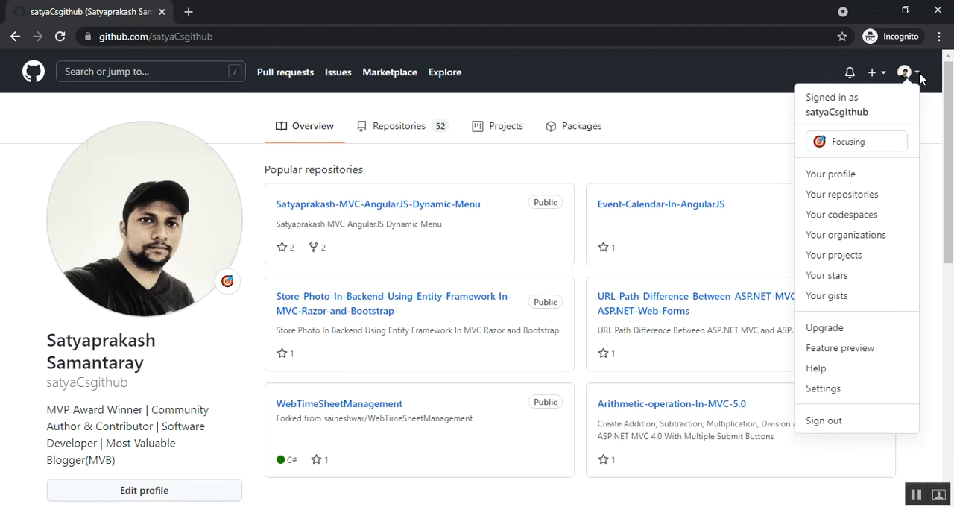
pyautogui.click(861, 119)
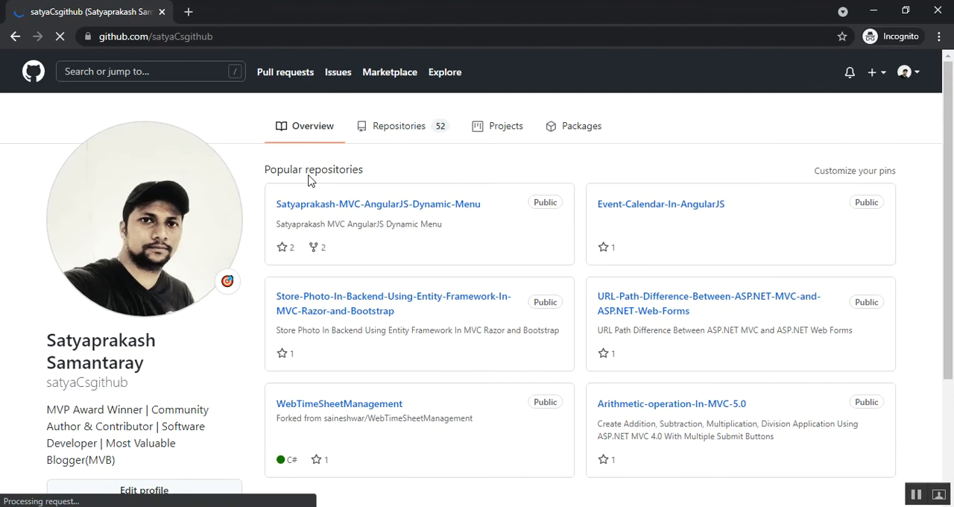
# - Review the second account's profile overview, repositories and organization badges for MohanOrgGlobal
pyautogui.scroll(-3, 309, 177)
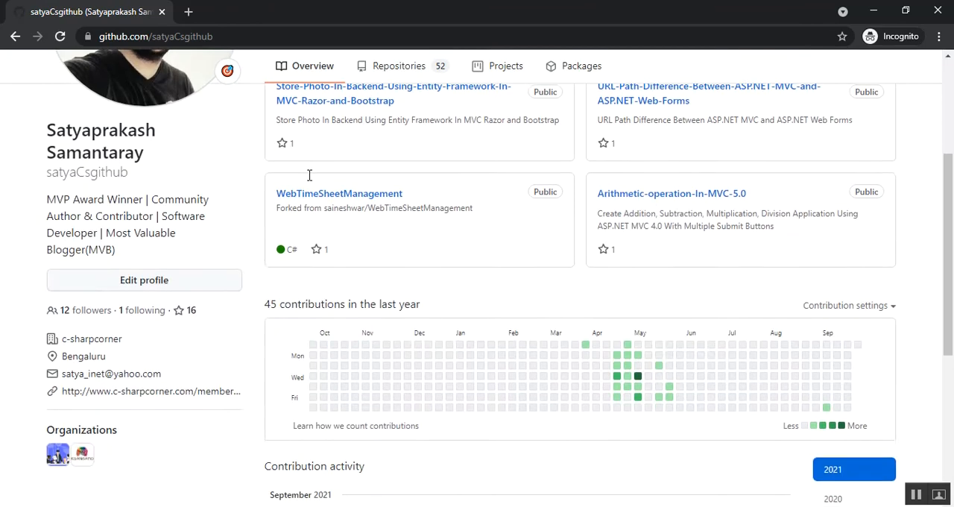
pyautogui.scroll(-3, 309, 177)
pyautogui.scroll(4, 309, 179)
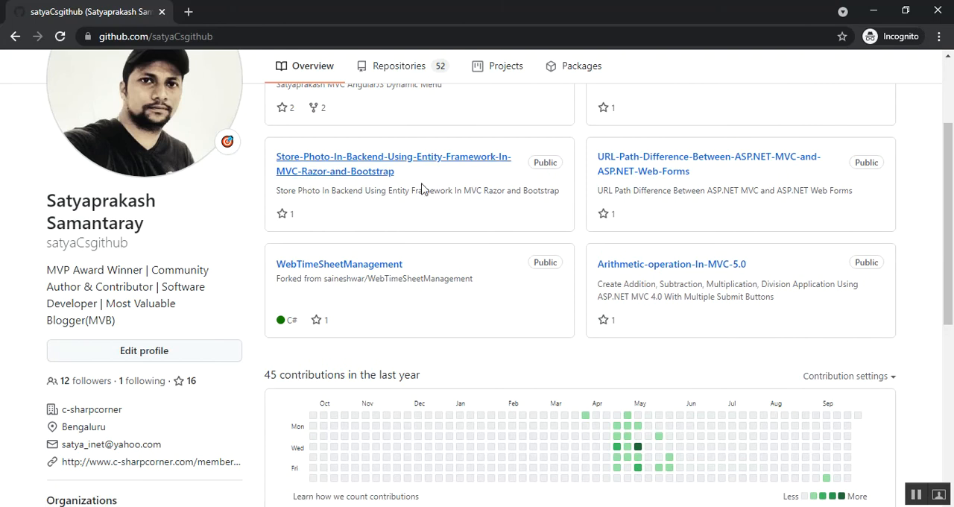
pyautogui.scroll(2, 421, 186)
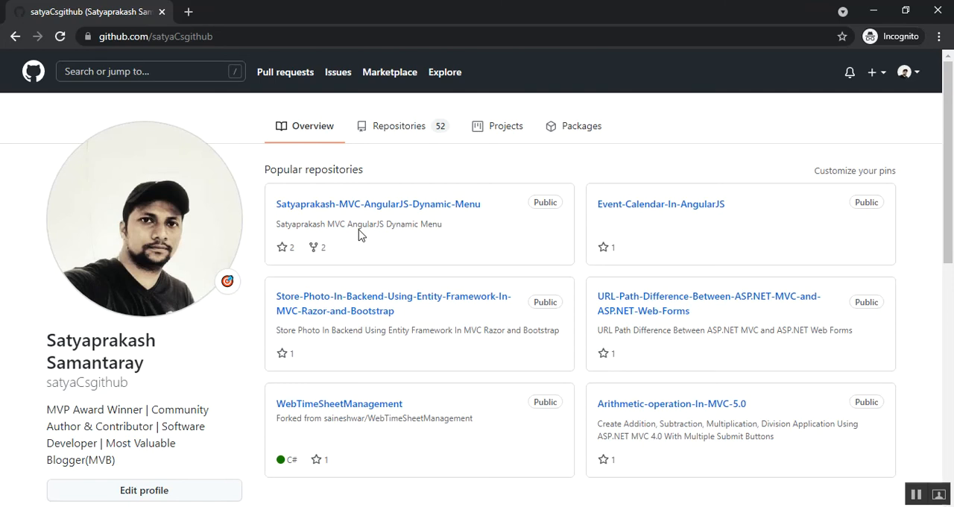
pyautogui.click(403, 133)
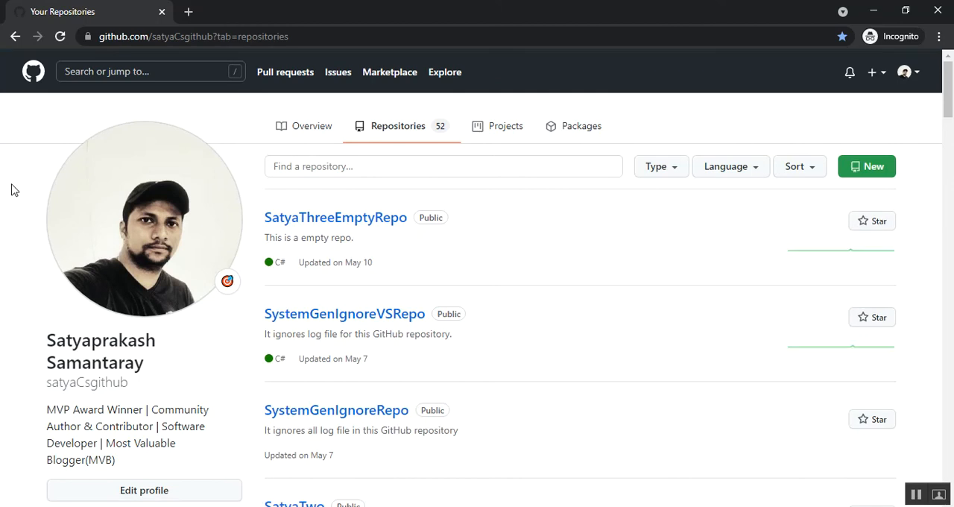
pyautogui.scroll(-3, 11, 189)
pyautogui.scroll(-2, 11, 190)
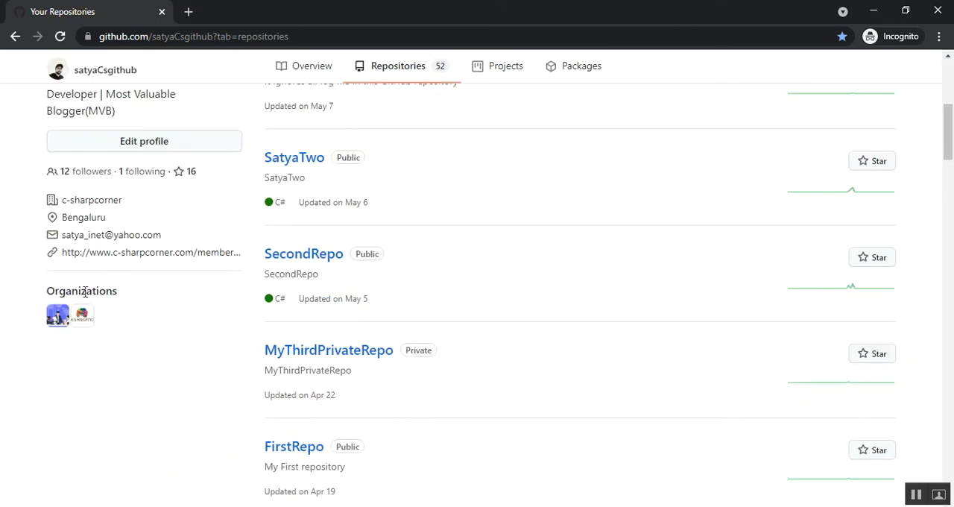
pyautogui.moveTo(77, 322)
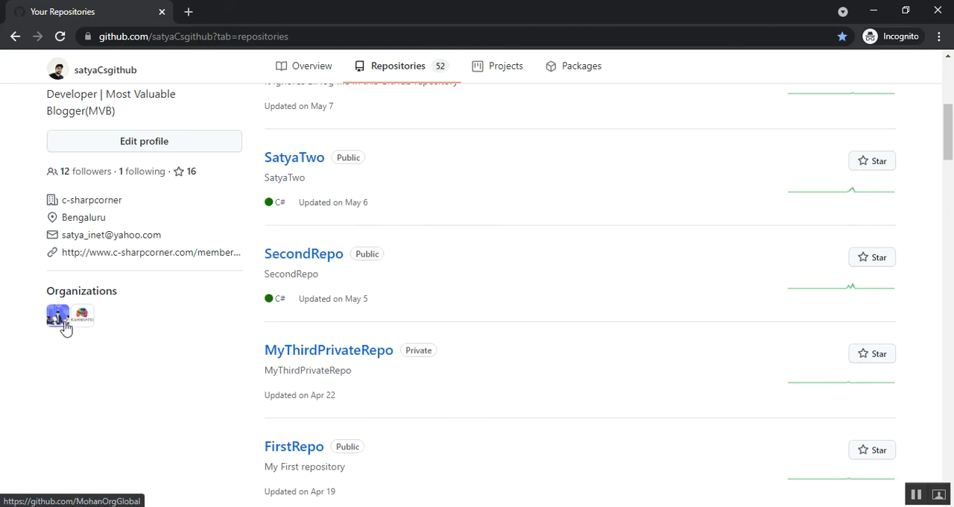
pyautogui.scroll(5, 447, 388)
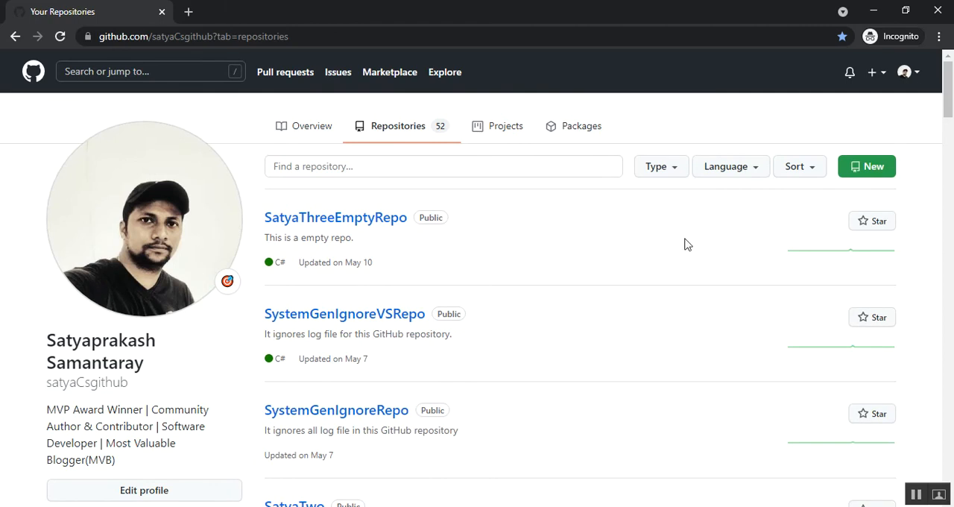
# - Examine the contribution activity on the second account's profile for its organization membership
pyautogui.click(918, 78)
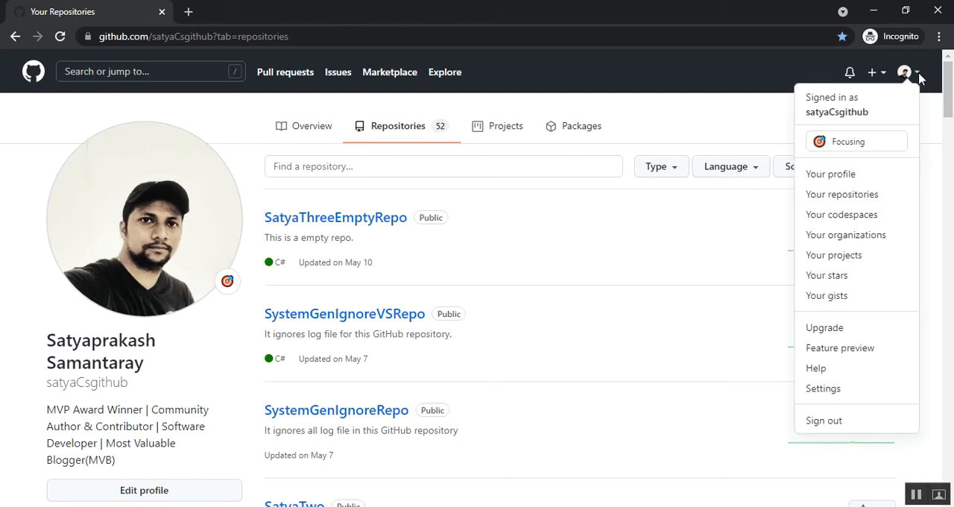
pyautogui.click(845, 179)
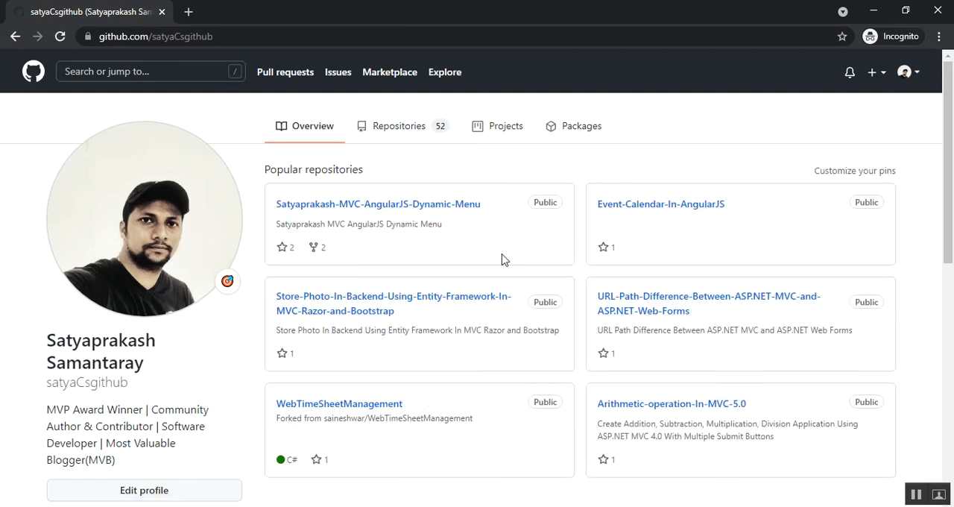
pyautogui.scroll(-3, 321, 284)
pyautogui.scroll(-5, 321, 284)
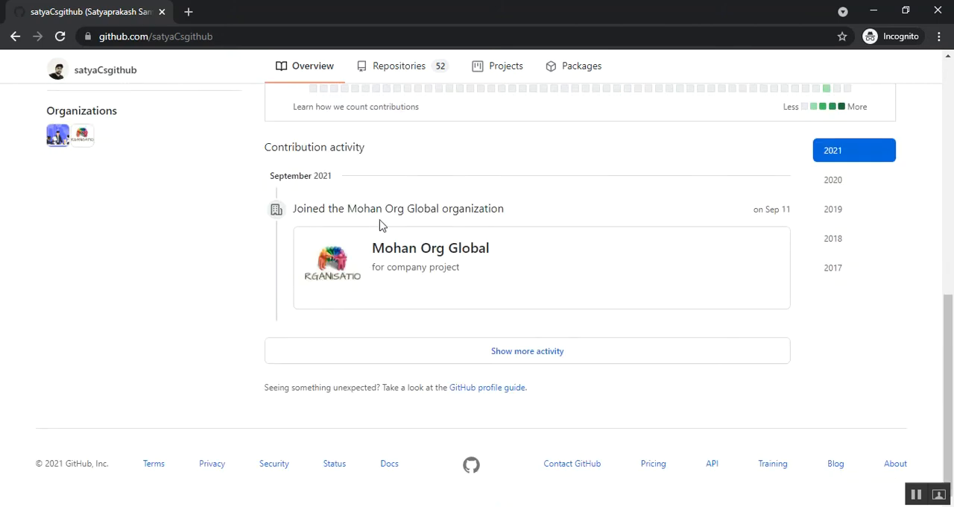
pyautogui.scroll(1, 383, 250)
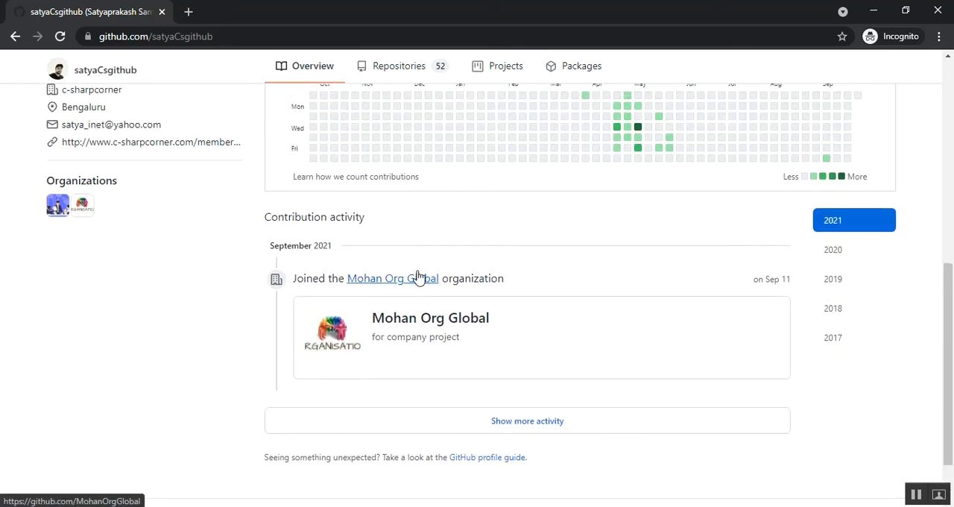
pyautogui.scroll(3, 418, 278)
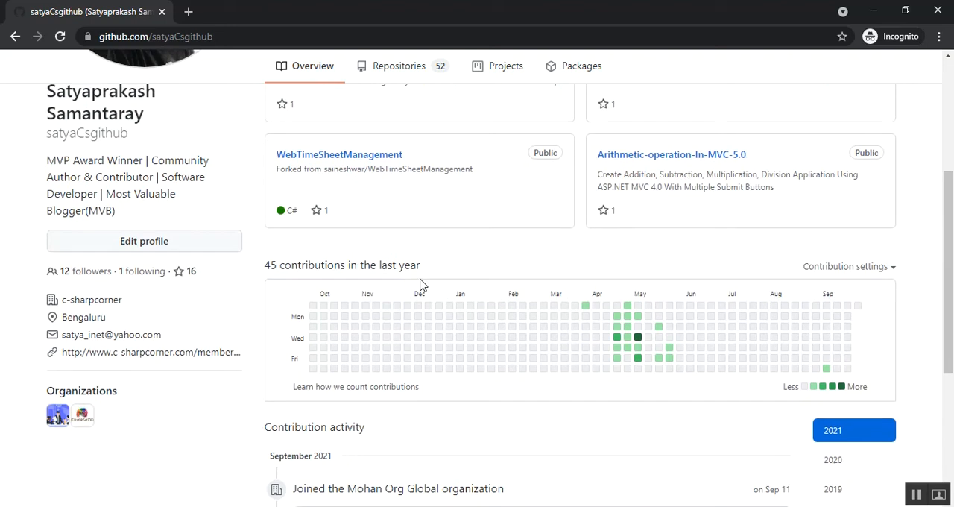
pyautogui.scroll(4, 420, 284)
# - Open MohanOrgGlobal from the second account's organizations and display its list of teams
pyautogui.click(917, 74)
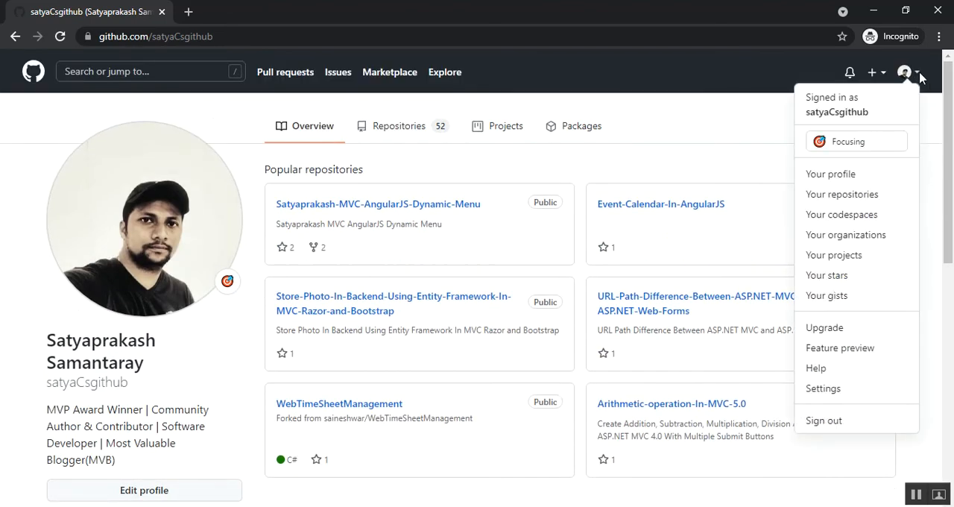
pyautogui.click(841, 236)
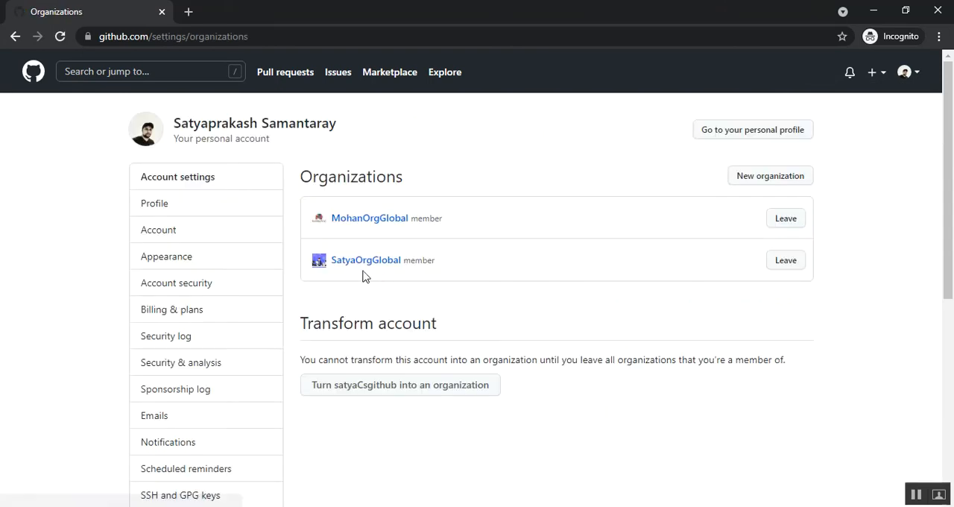
pyautogui.click(358, 220)
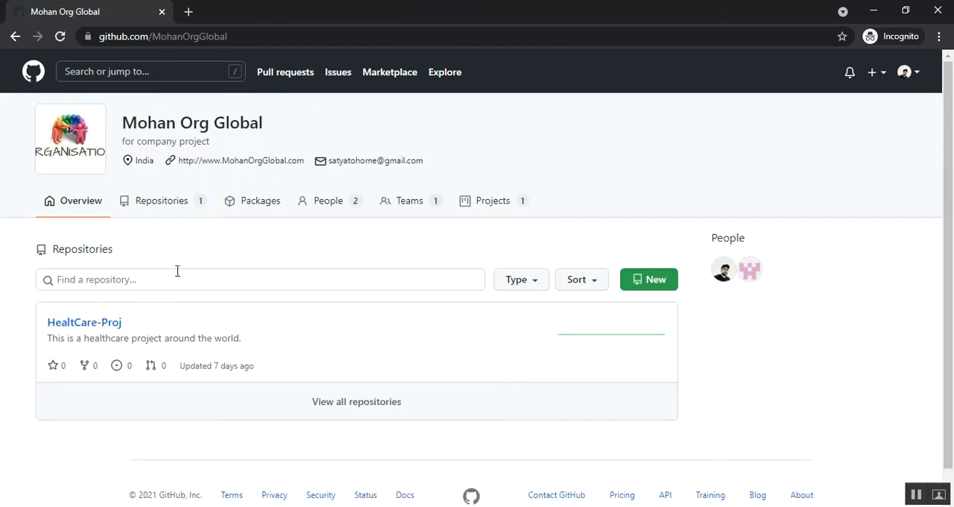
pyautogui.click(403, 205)
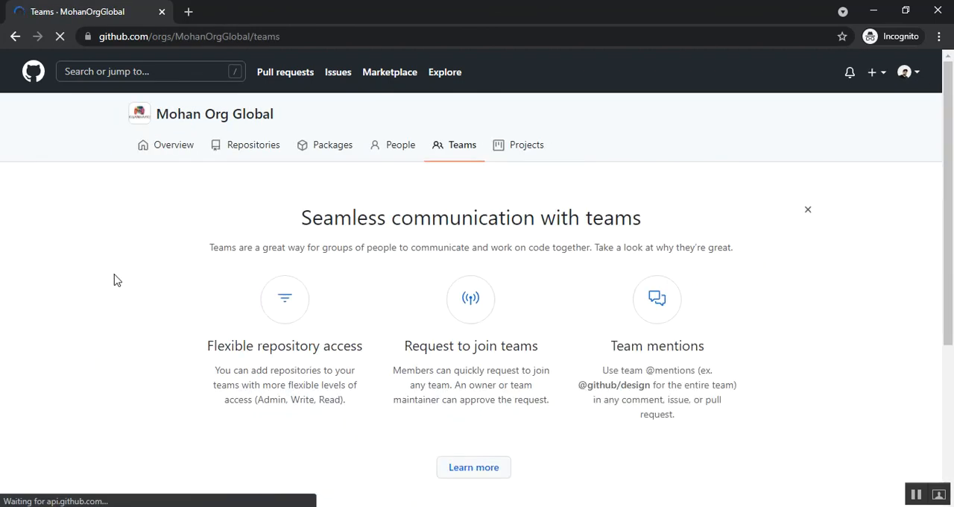
pyautogui.scroll(-1, 114, 280)
pyautogui.scroll(-2, 114, 280)
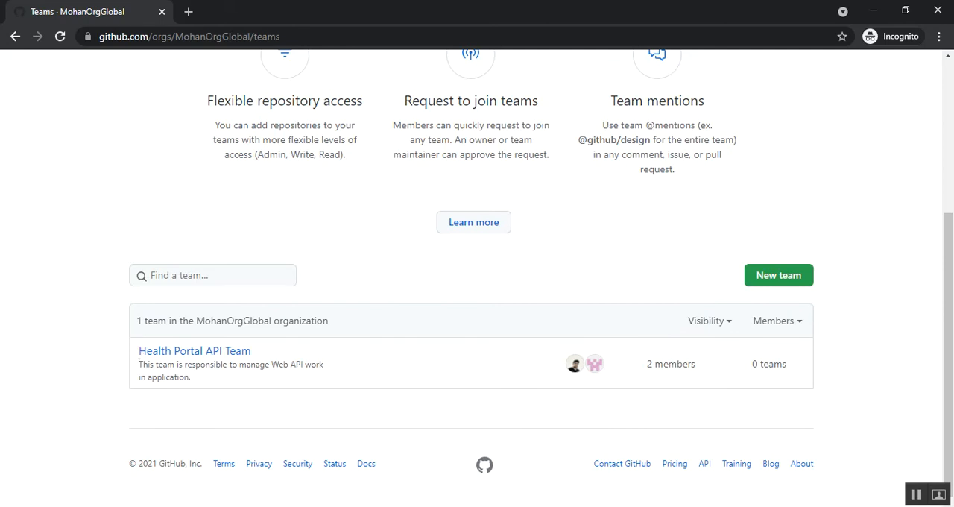
# - Check the signed-in account in the owner's browser window and return to the second account's incognito window
pyautogui.click(283, 454)
pyautogui.scroll(5, 269, 318)
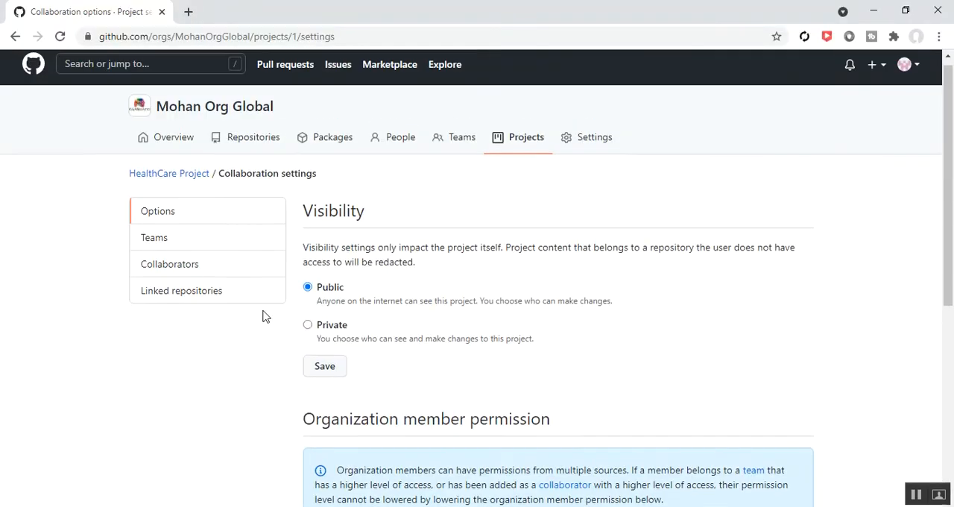
pyautogui.click(916, 75)
pyautogui.click(874, 10)
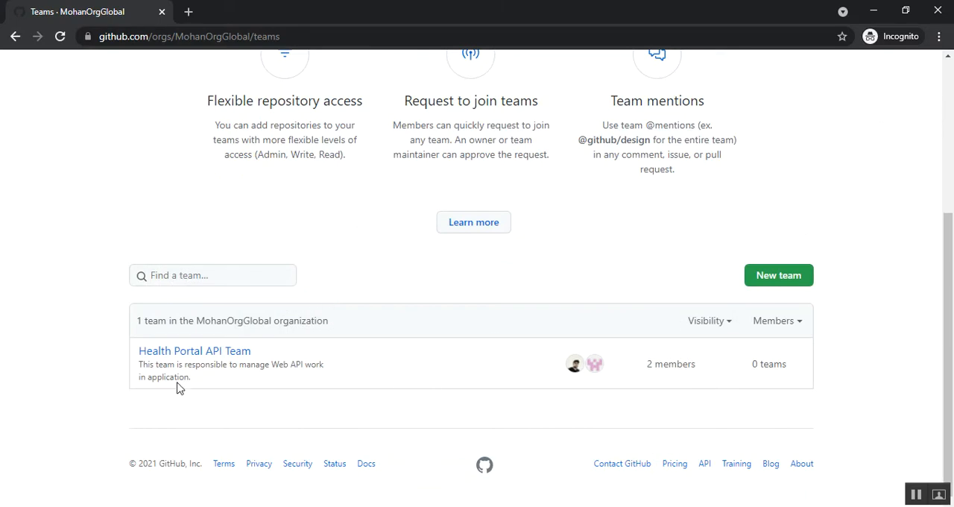
# - Compare the account signed in to the incognito window with the members of Health Portal API Team in the teams list
pyautogui.scroll(4, 281, 392)
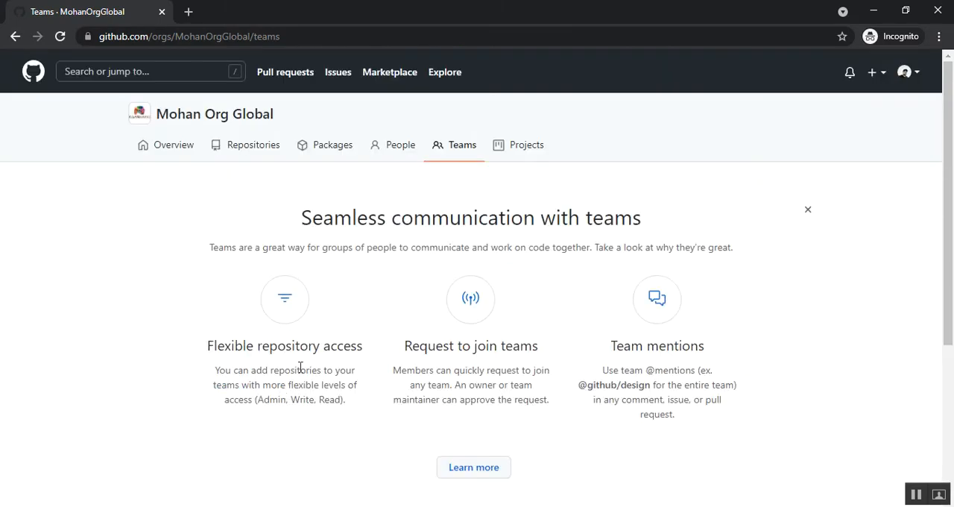
pyautogui.click(905, 72)
pyautogui.click(669, 203)
pyautogui.scroll(-3, 239, 271)
pyautogui.scroll(3, 315, 288)
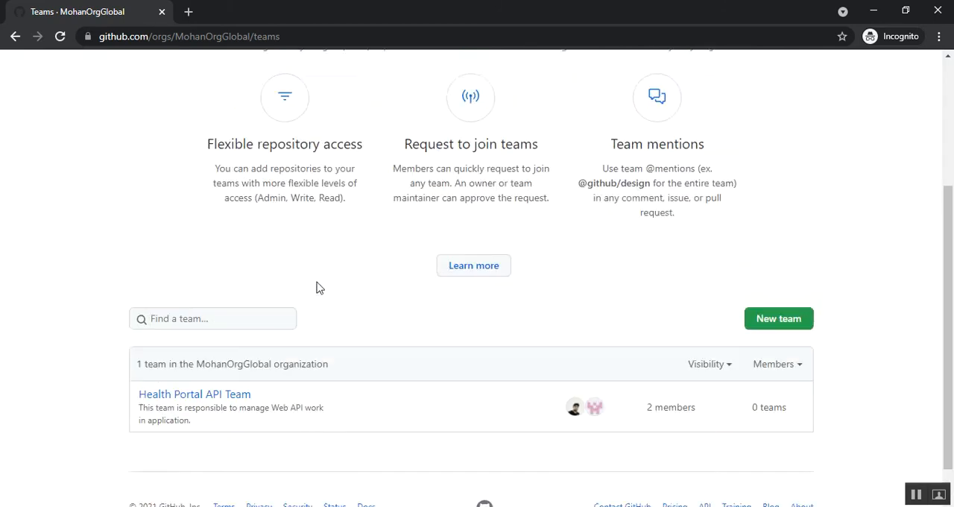
pyautogui.click(916, 75)
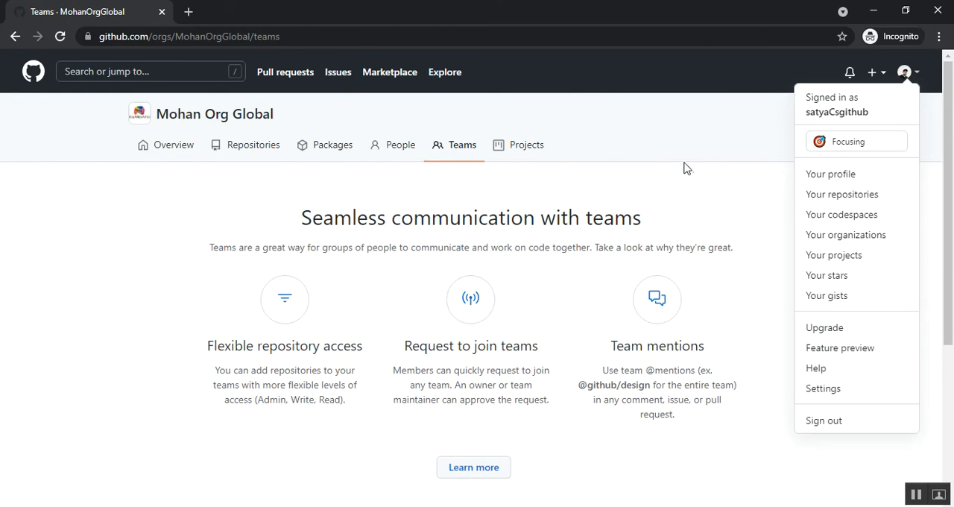
pyautogui.scroll(-3, 694, 179)
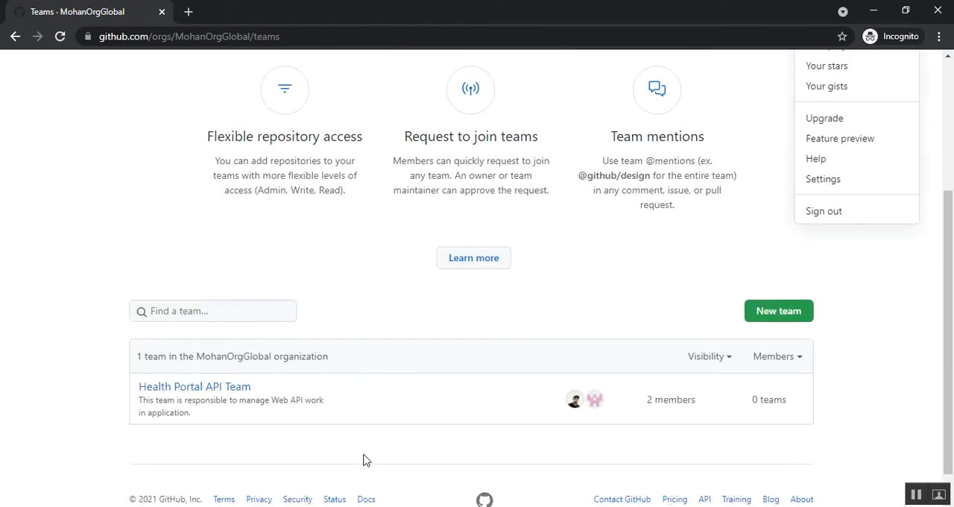
pyautogui.click(362, 457)
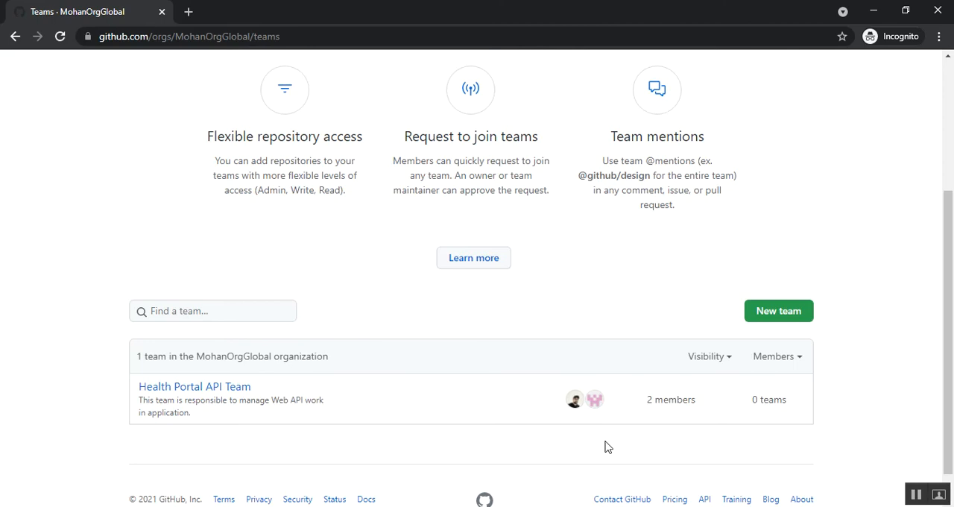
# - Open the Health Portal API Team page from the second account and check its member statuses
pyautogui.scroll(3, 582, 439)
pyautogui.scroll(-2, 532, 425)
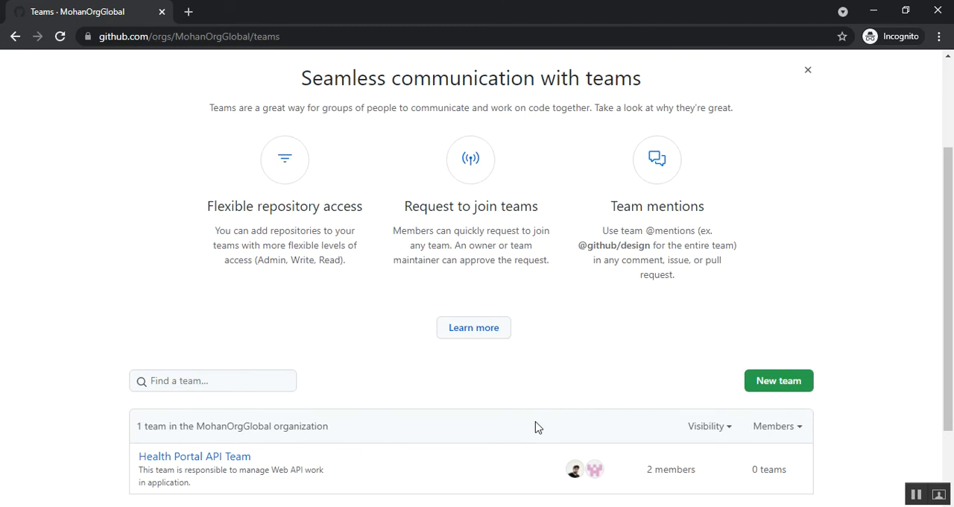
pyautogui.scroll(2, 534, 427)
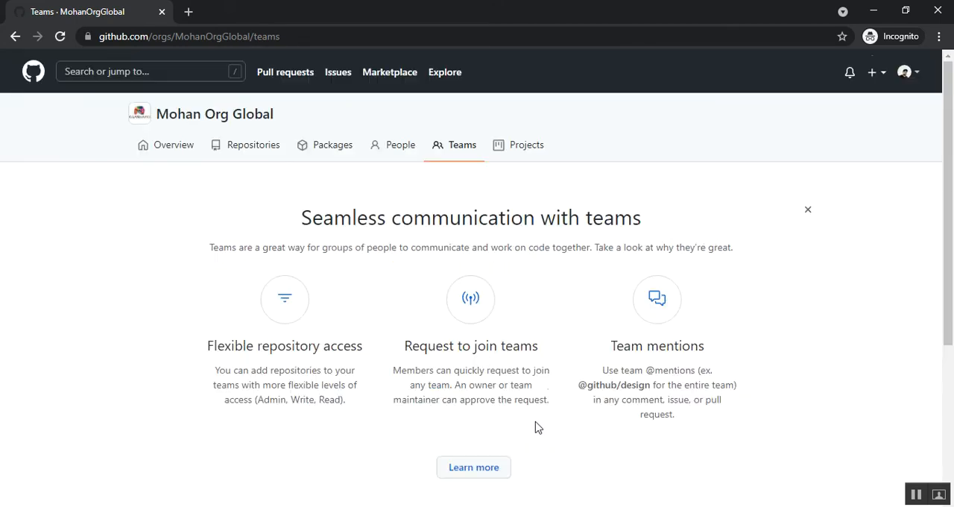
pyautogui.scroll(-3, 534, 426)
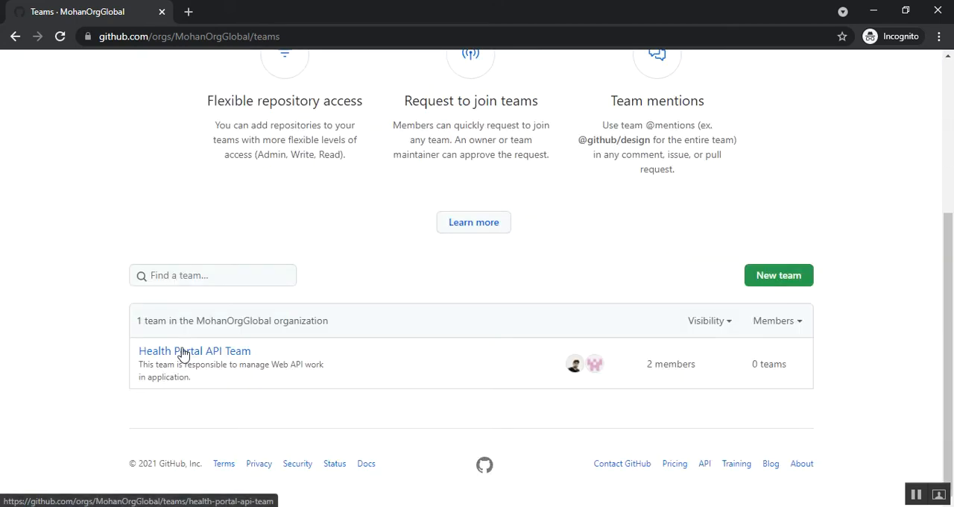
pyautogui.click(184, 354)
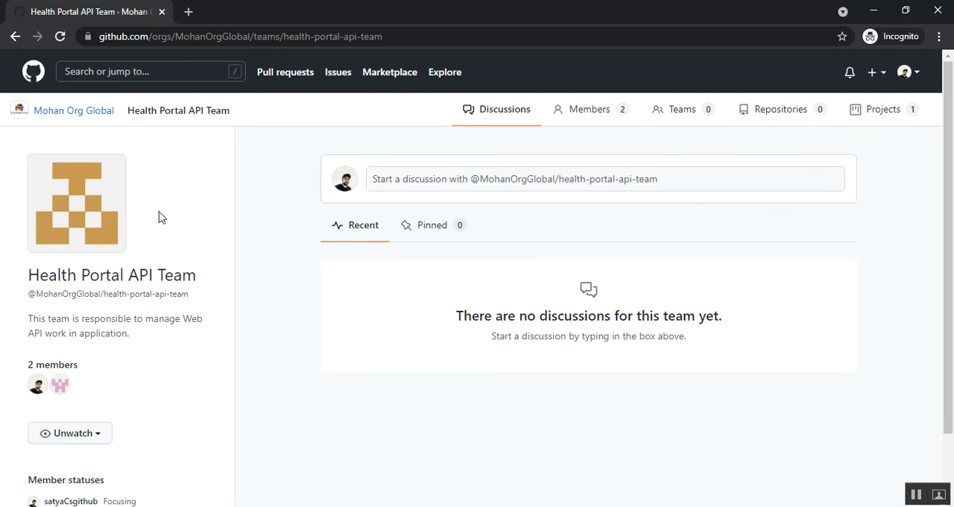
pyautogui.scroll(-1, 160, 215)
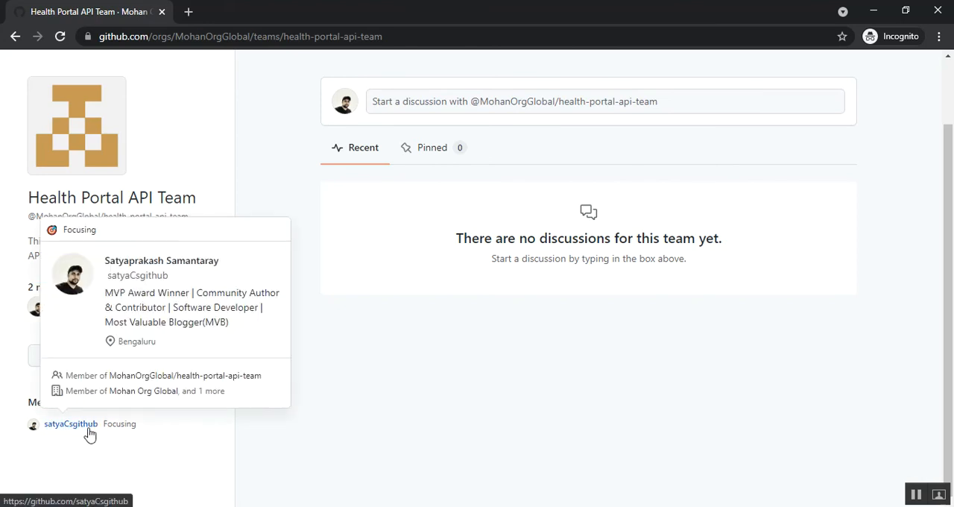
# - Open the projects of Health Portal API Team from the second account and check which account is signed in
pyautogui.scroll(2, 381, 385)
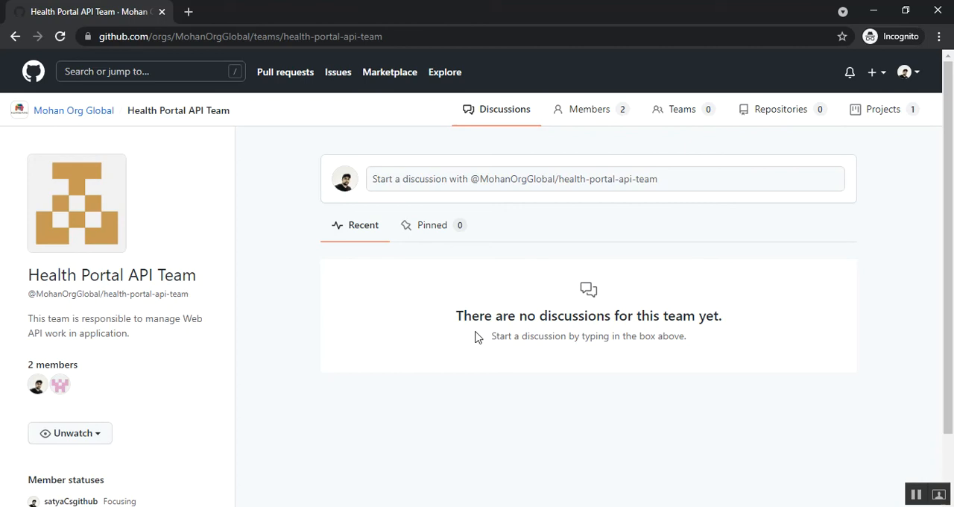
pyautogui.click(869, 121)
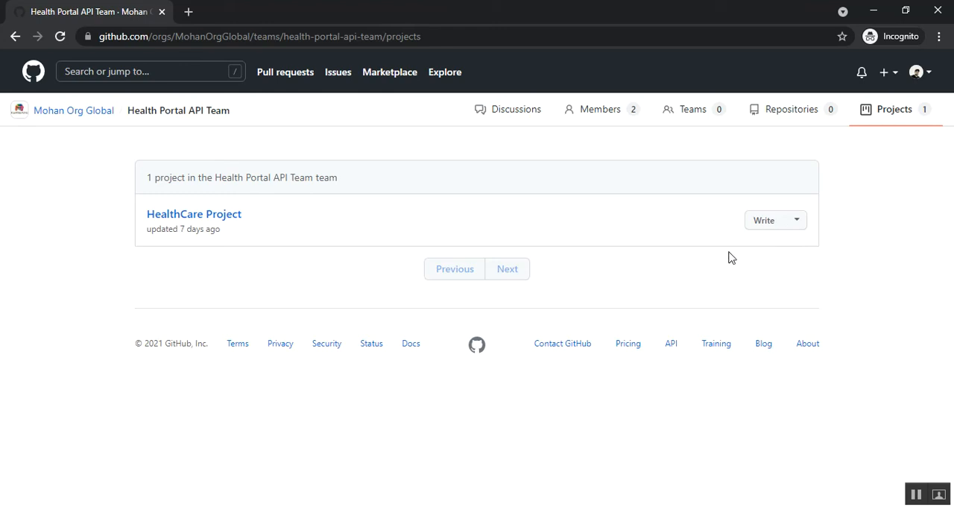
pyautogui.click(929, 78)
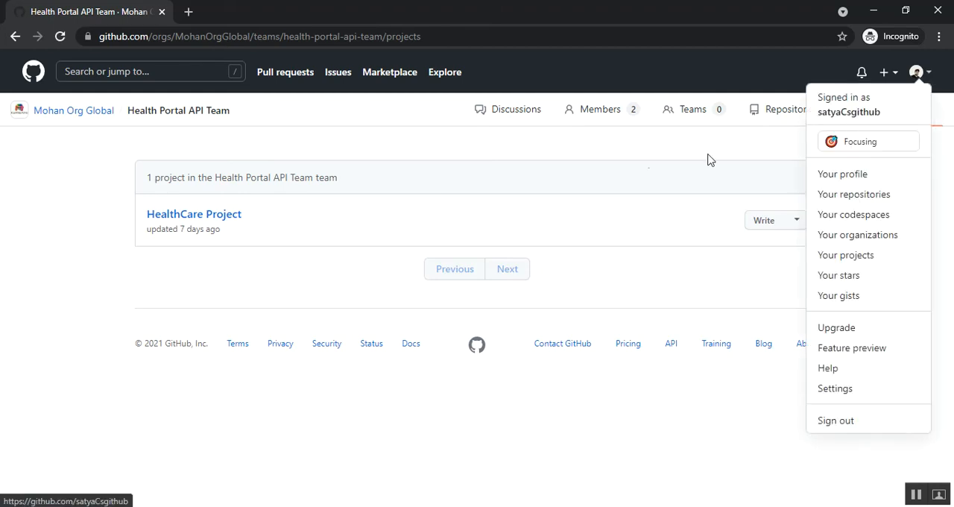
pyautogui.click(640, 140)
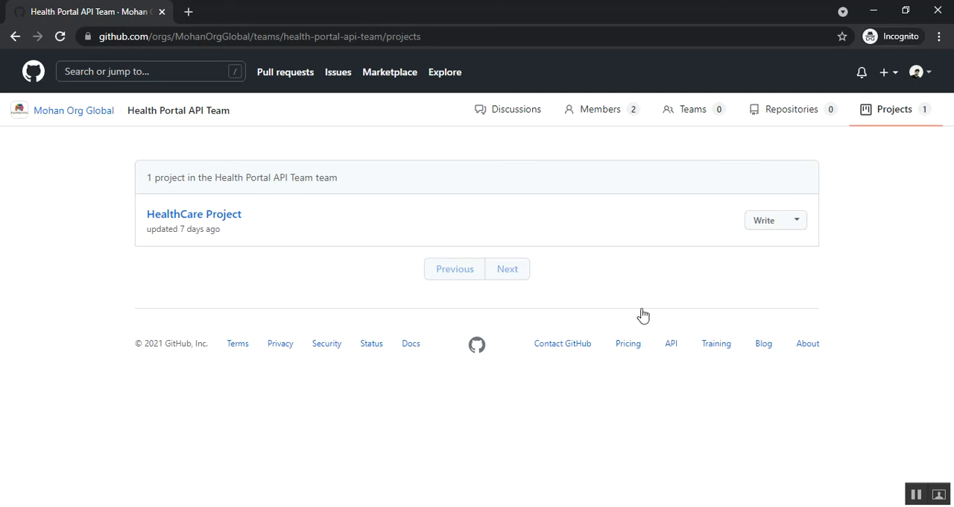
# - Compare the account signed in to the owner's browser window with the one in the incognito window
pyautogui.click(280, 477)
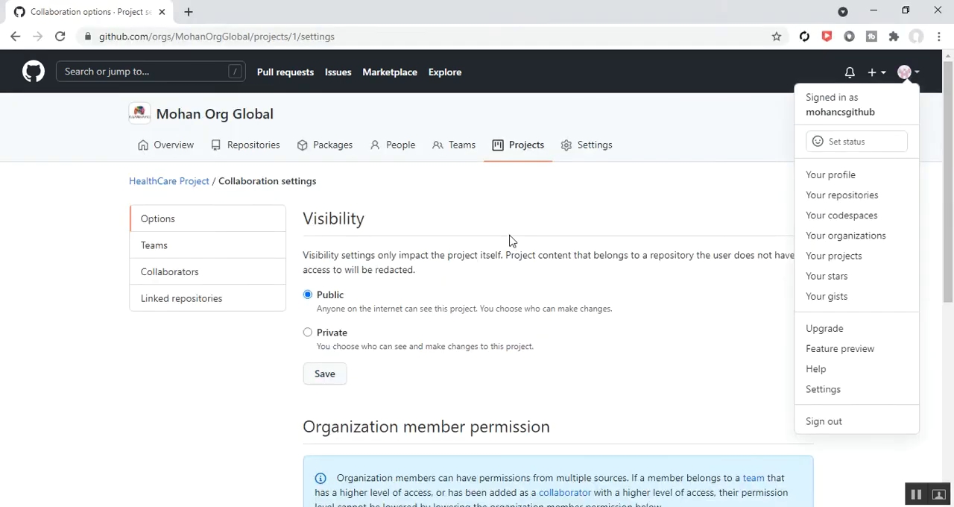
pyautogui.click(874, 9)
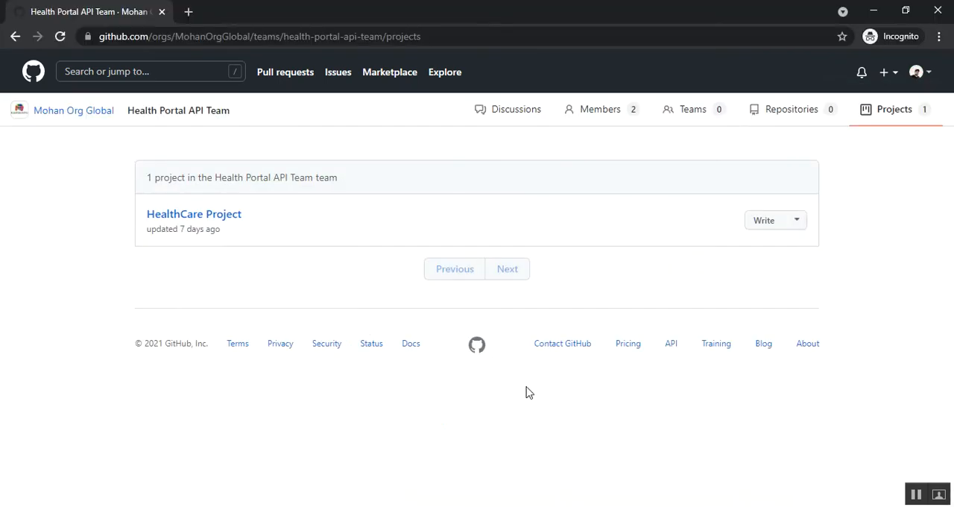
pyautogui.click(929, 73)
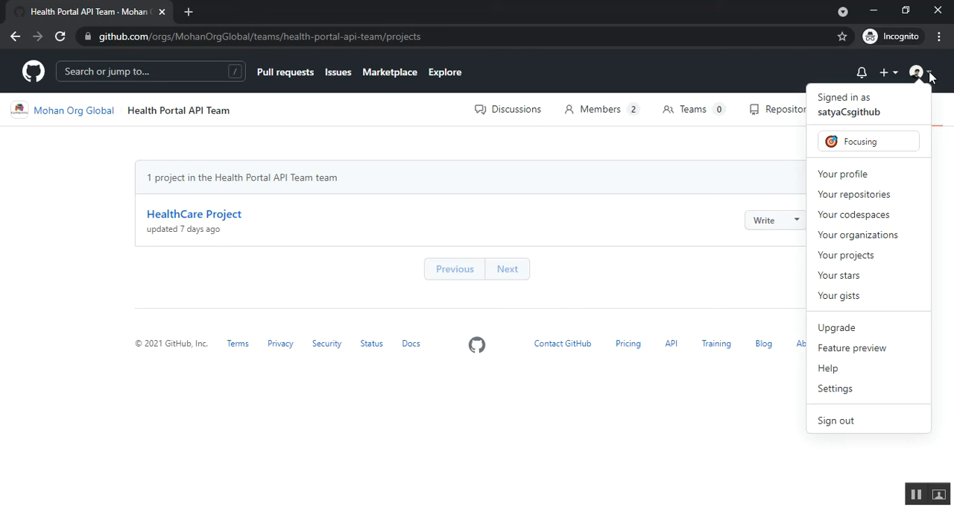
pyautogui.click(642, 161)
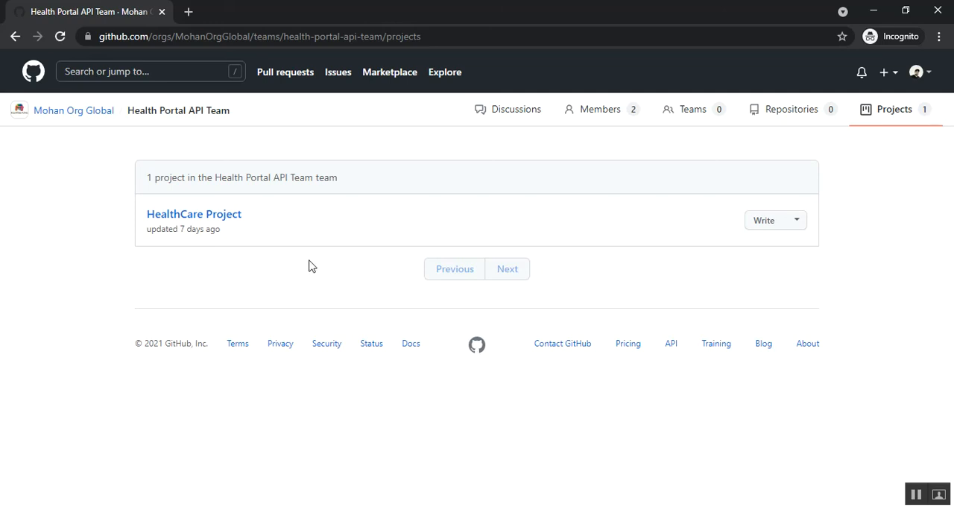
# - Open HealthCare Project and append "new membercan modify." to the user profile design note in In Progress Logs, saving the note
pyautogui.click(172, 217)
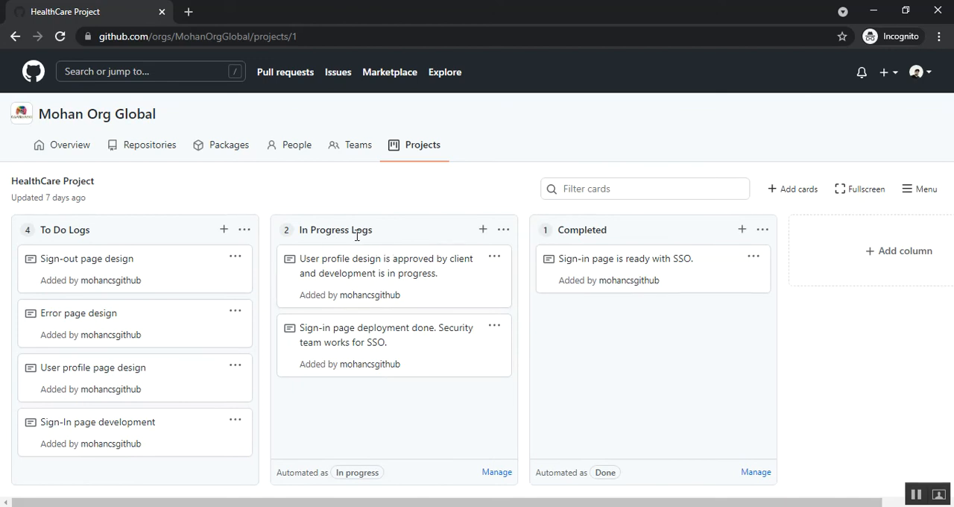
pyautogui.click(494, 259)
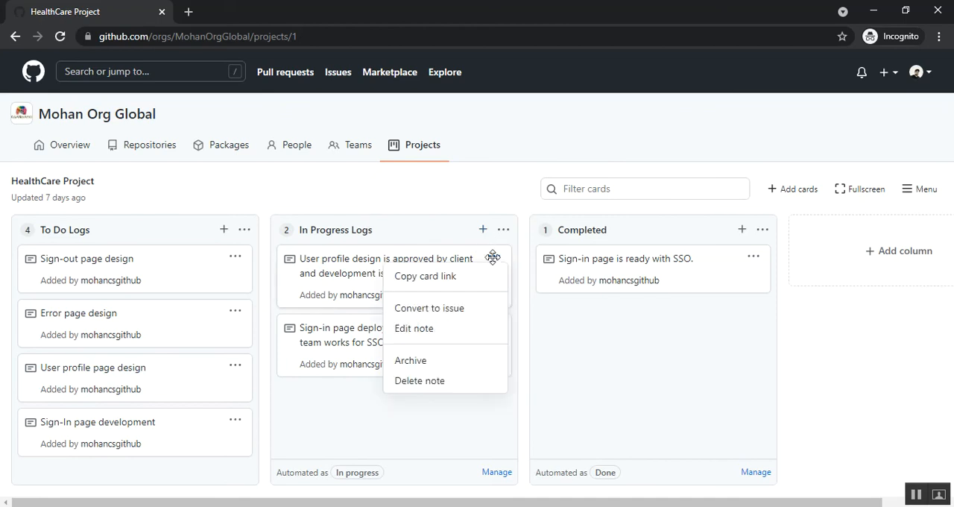
pyautogui.click(425, 335)
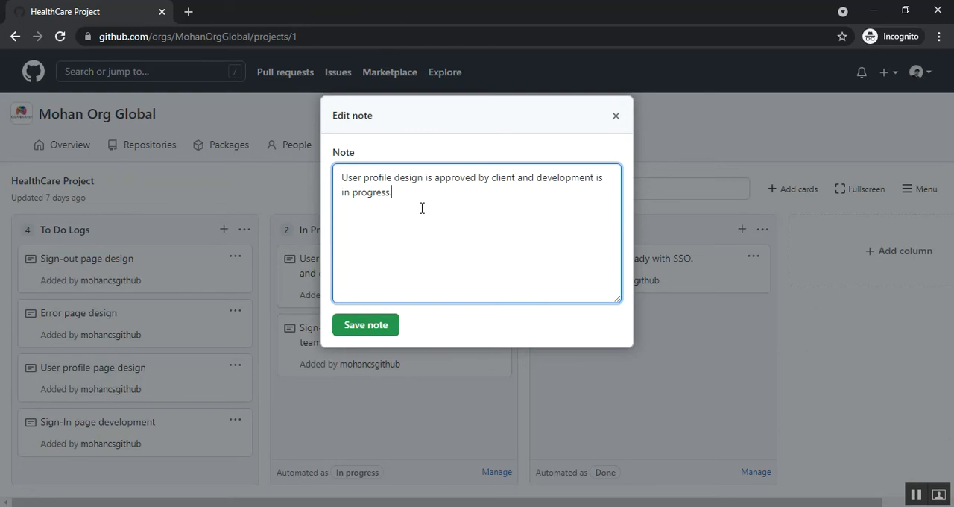
pyautogui.write('new membercan modify.')
pyautogui.click(356, 328)
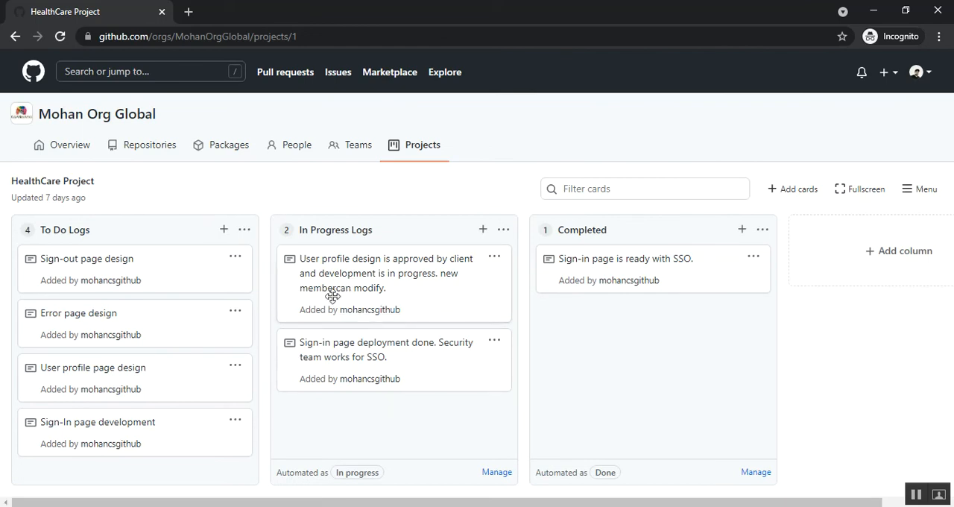
# - Correct the added sentence in the user profile design note to "new member can modify." and save the note
pyautogui.click(70, 42)
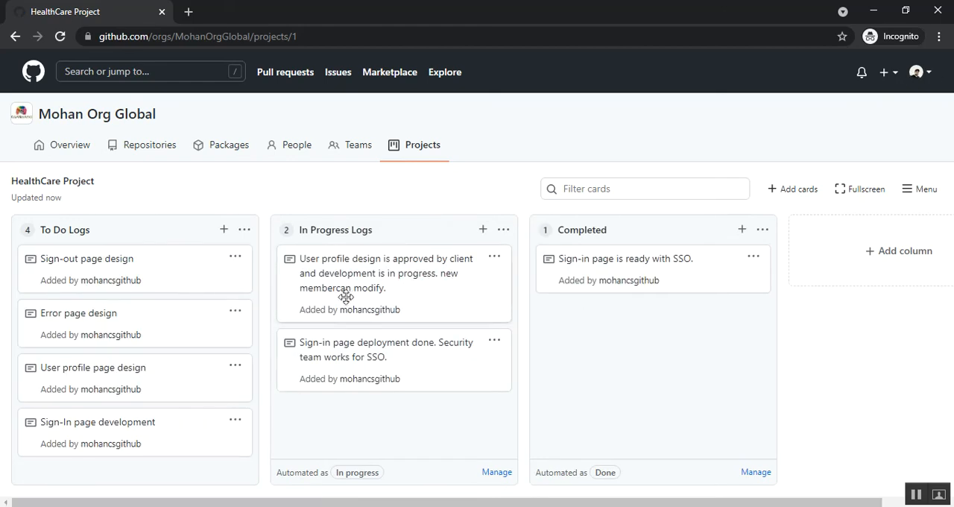
pyautogui.click(497, 261)
pyautogui.click(419, 328)
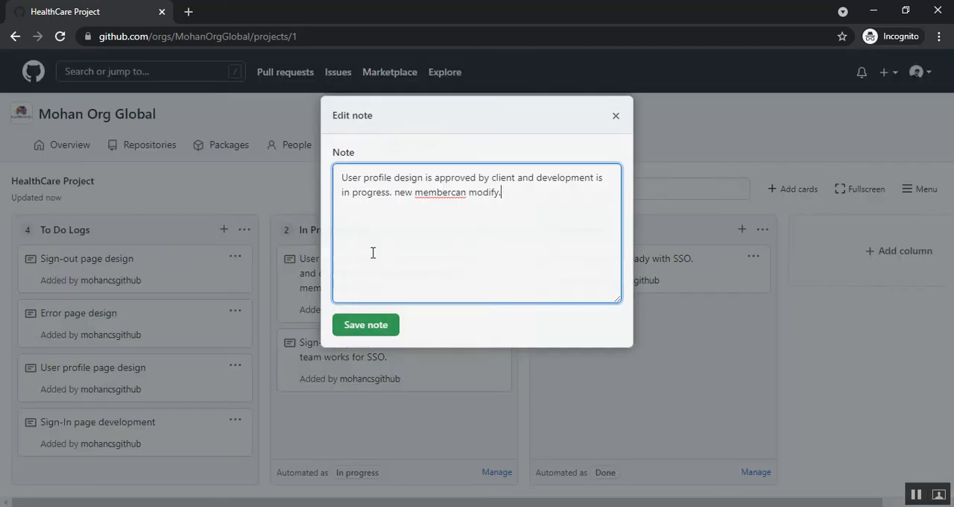
pyautogui.click(451, 193)
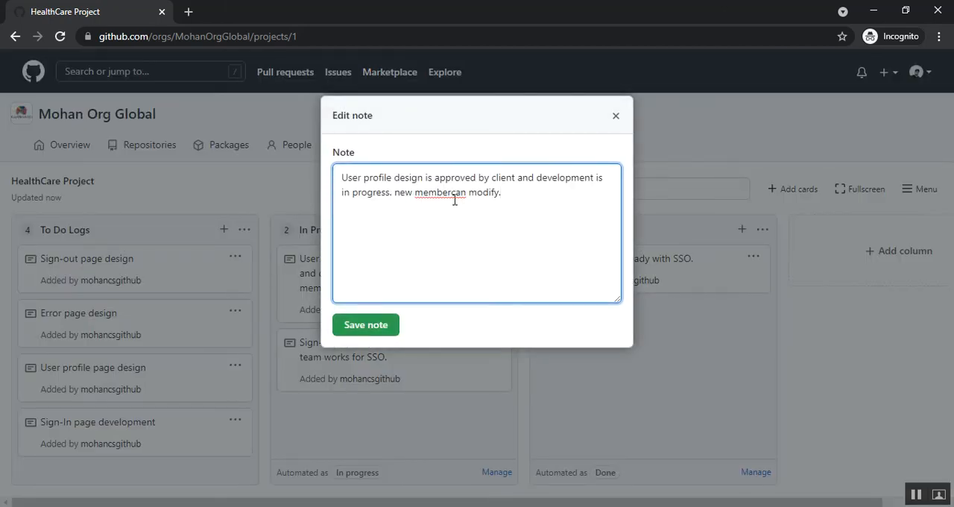
pyautogui.click(382, 338)
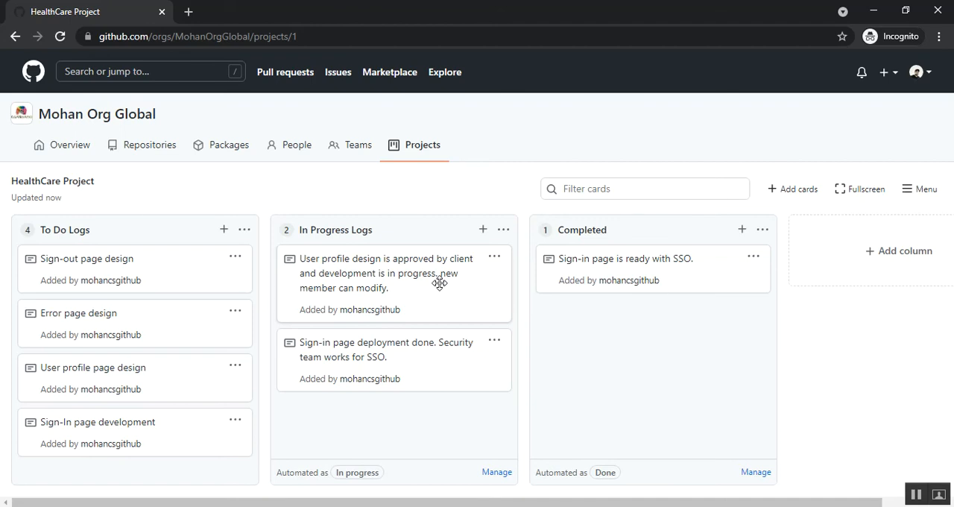
# - Switch to the owner's browser window and check which account is signed in there
pyautogui.moveTo(303, 492)
pyautogui.click(304, 455)
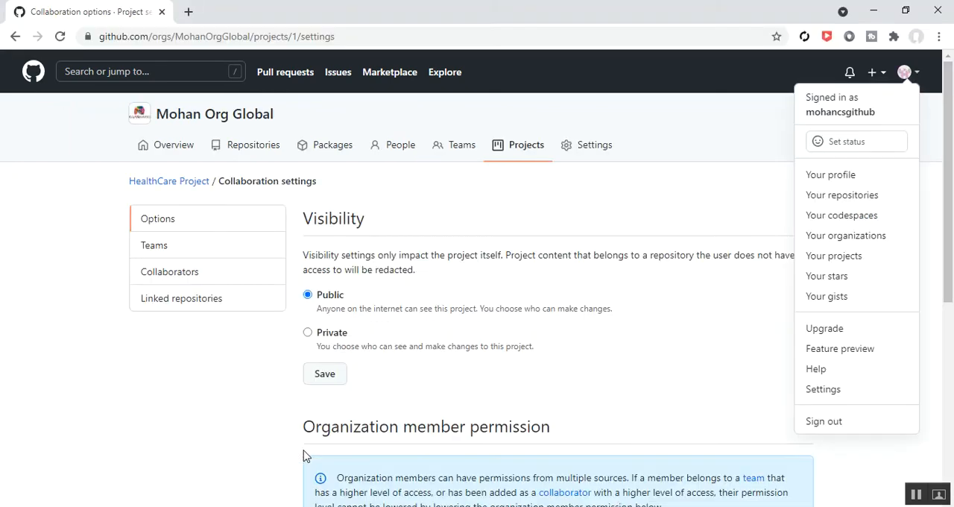
pyautogui.click(712, 110)
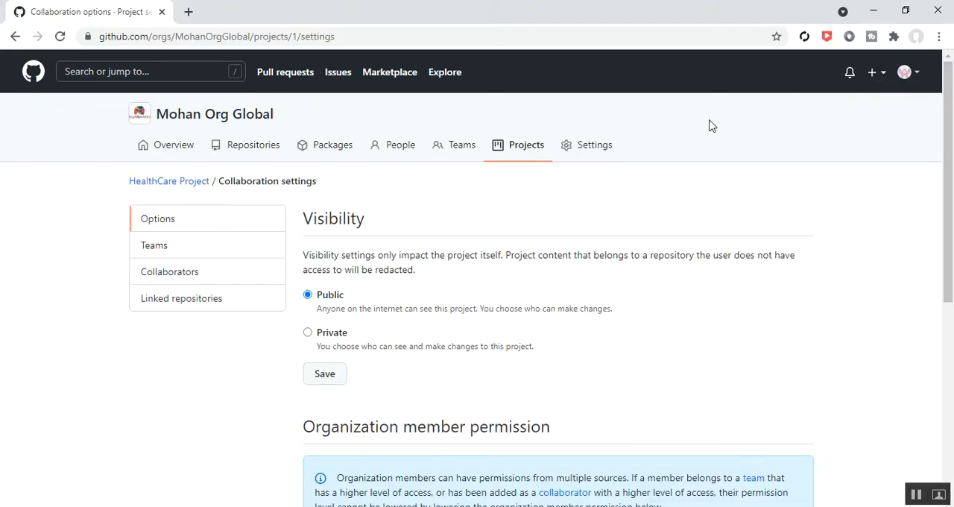
pyautogui.click(911, 73)
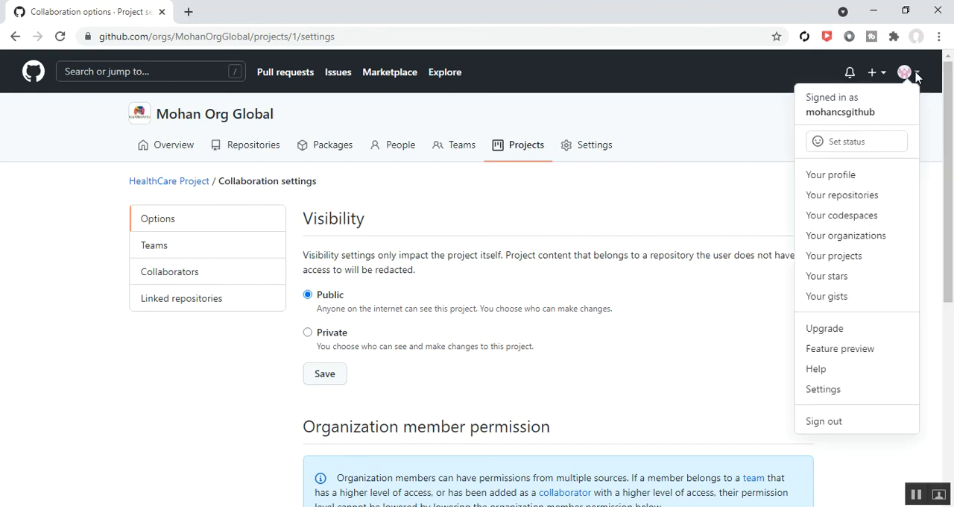
# - Open the Health Portal API Team page from MohanOrgGlobal's teams list using the owner's account
pyautogui.click(836, 237)
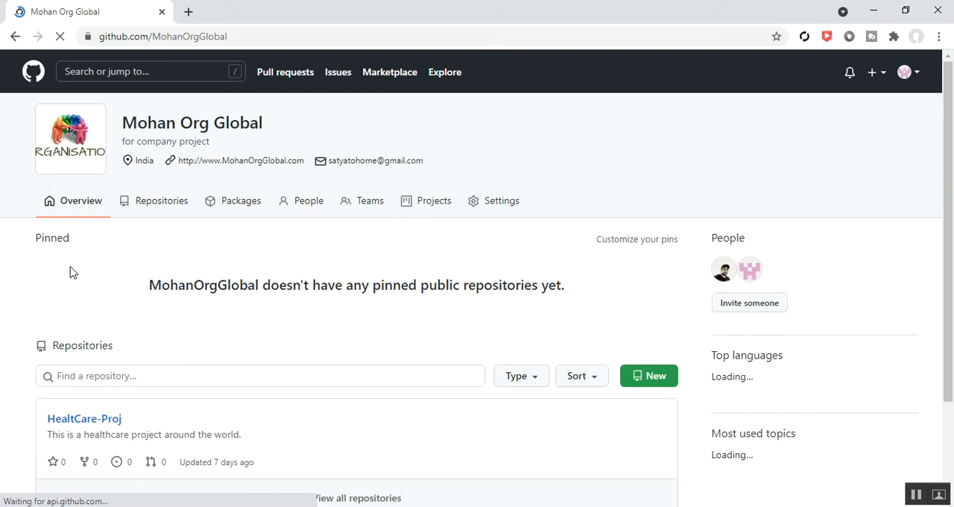
pyautogui.click(402, 206)
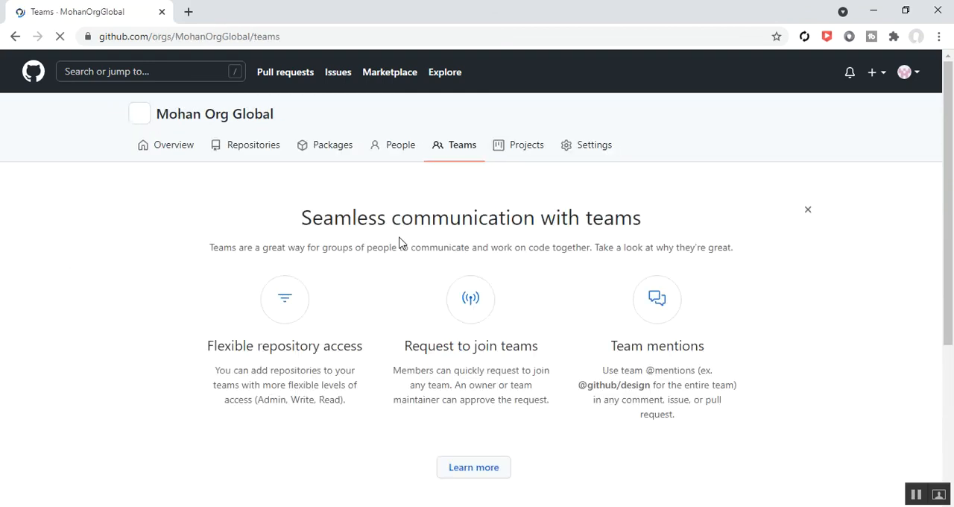
pyautogui.scroll(-3, 135, 296)
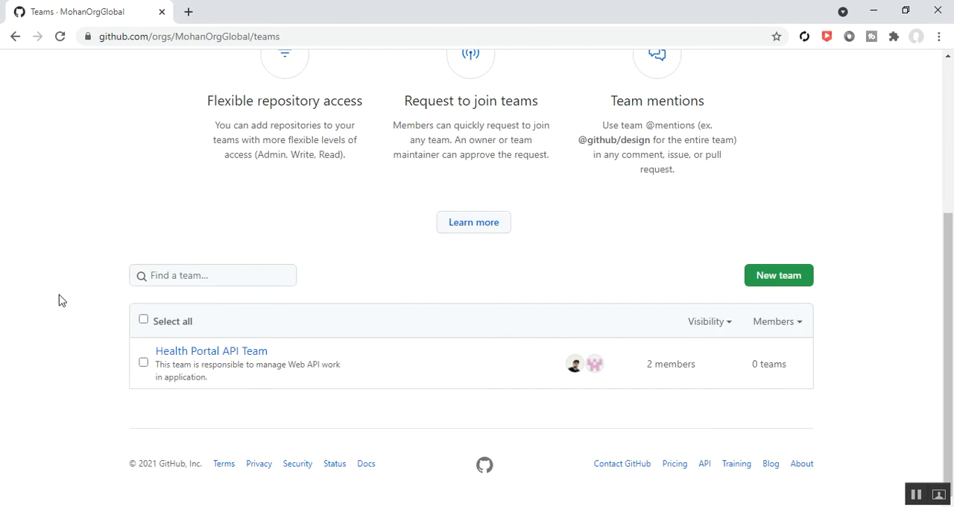
pyautogui.click(188, 352)
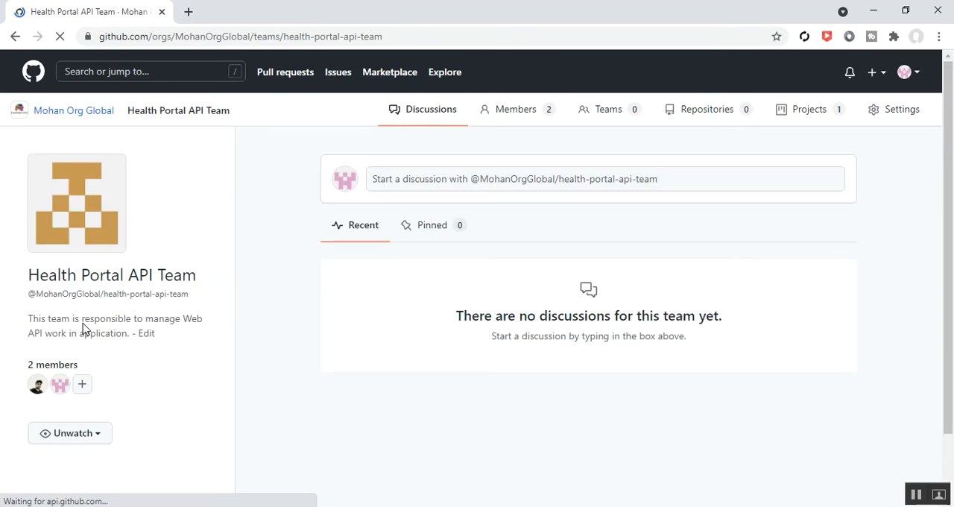
pyautogui.scroll(-1, 346, 352)
pyautogui.scroll(1, 699, 159)
# - Add the MohanOrgGlobal/HealtCare-Proj repository to Health Portal API Team and set its permission level to Write
pyautogui.click(693, 109)
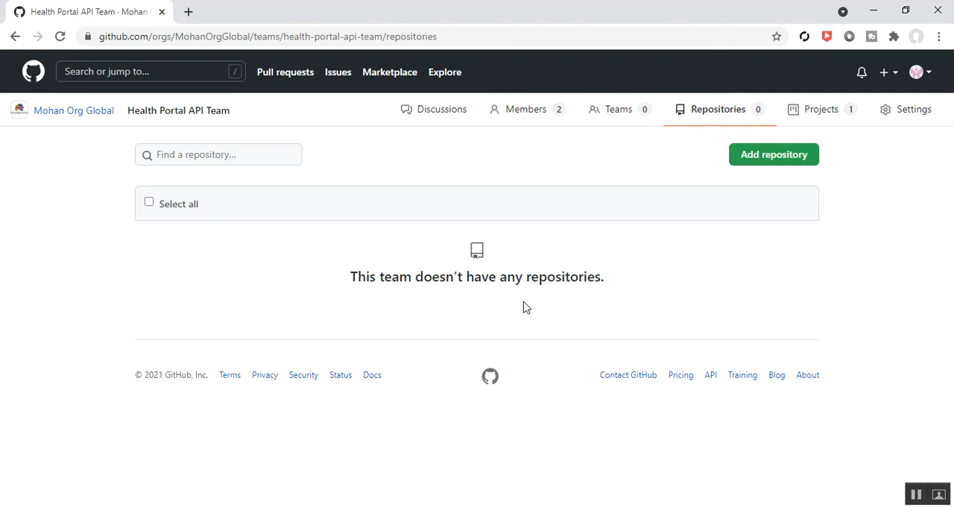
pyautogui.click(743, 161)
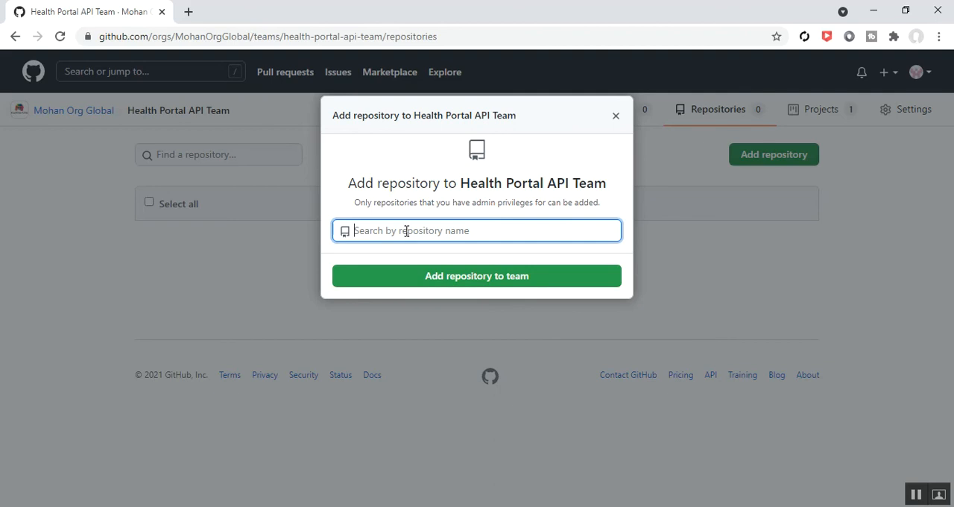
pyautogui.write('health')
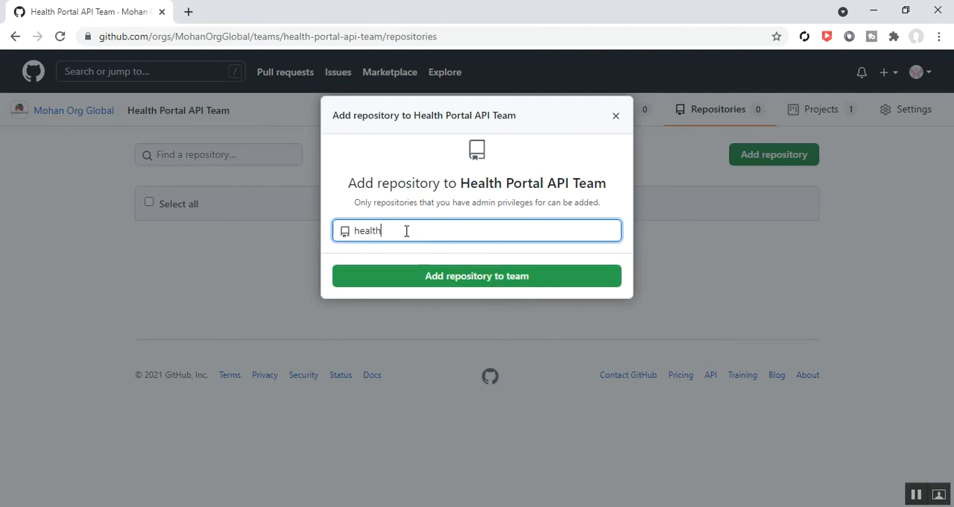
pyautogui.press('BackSpace')
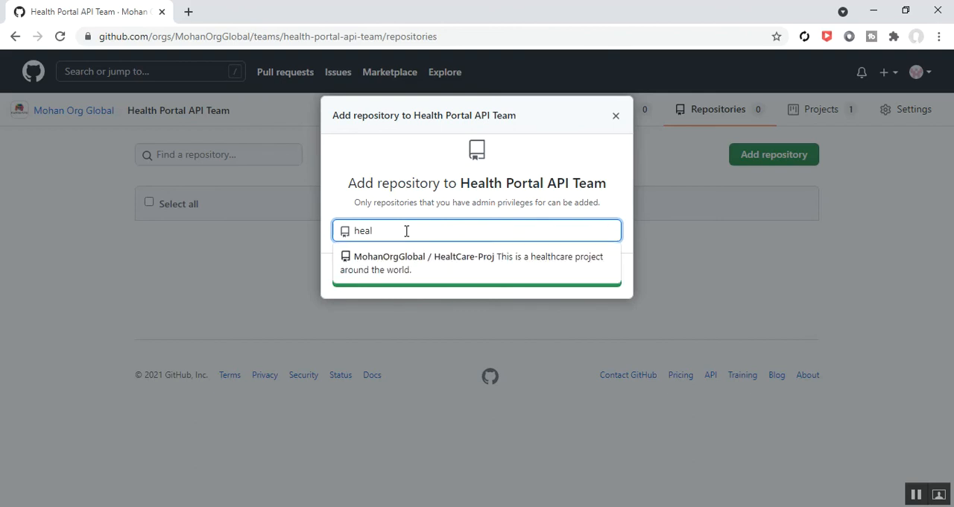
pyautogui.click(469, 271)
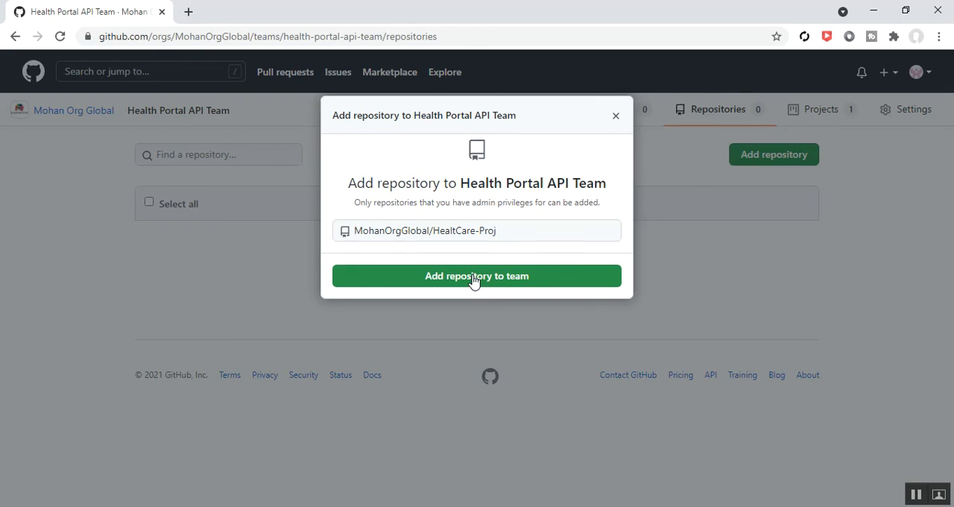
pyautogui.click(472, 280)
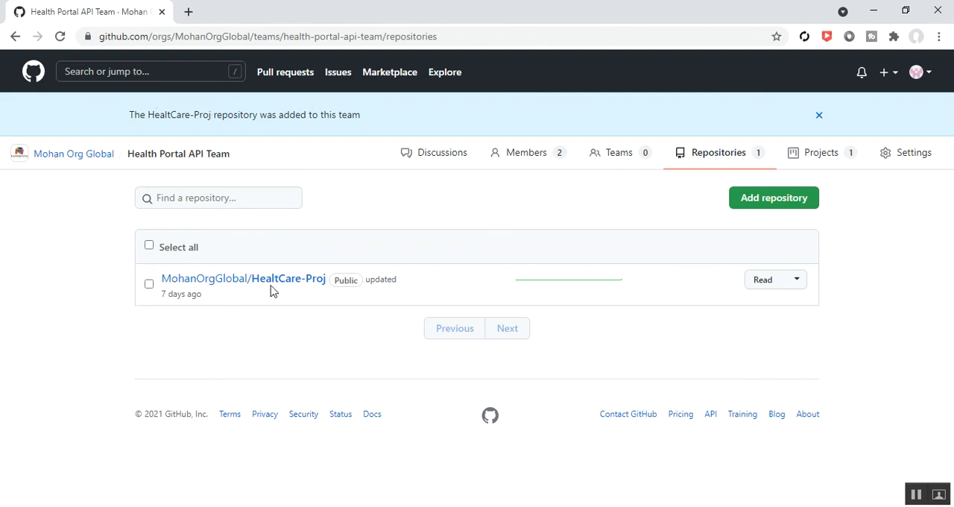
pyautogui.click(795, 282)
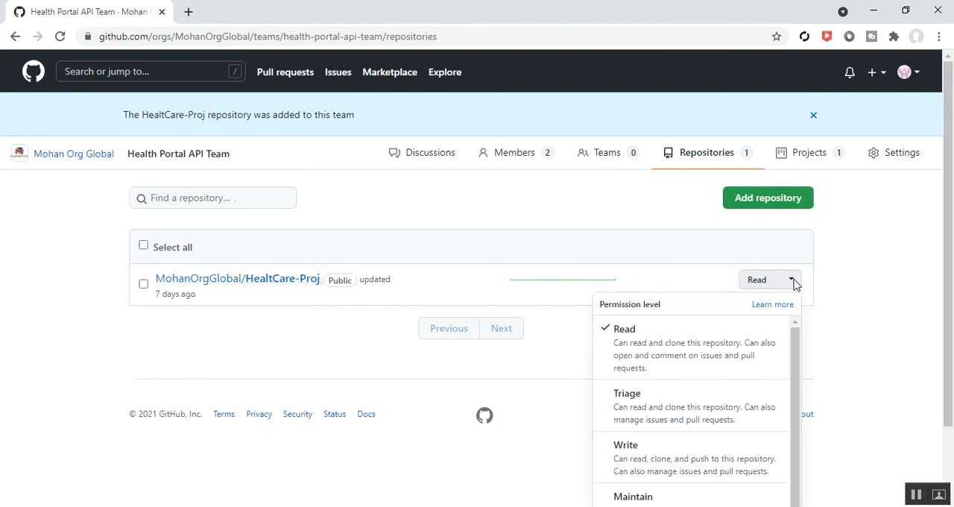
pyautogui.click(687, 464)
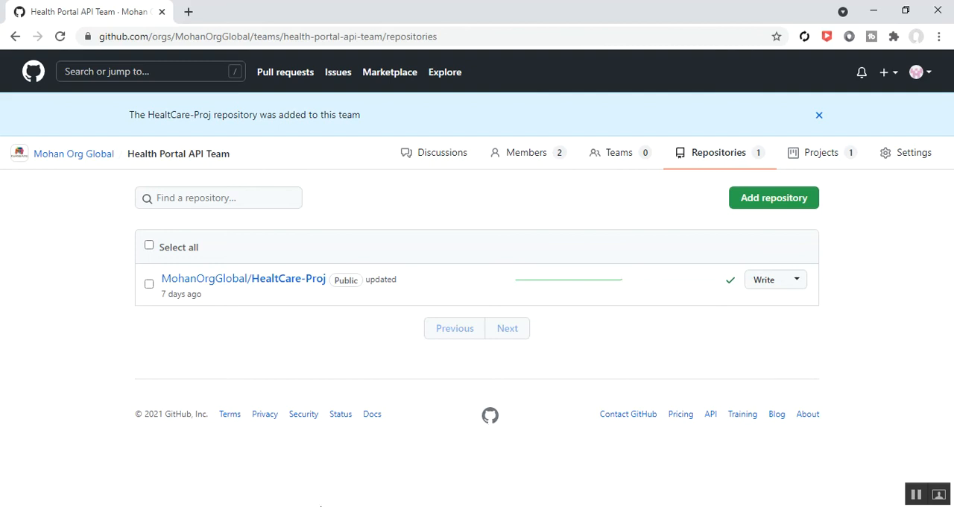
# - Return to the incognito window, display Mohan Org Global's repositories and check that window's signed-in account
pyautogui.click(371, 460)
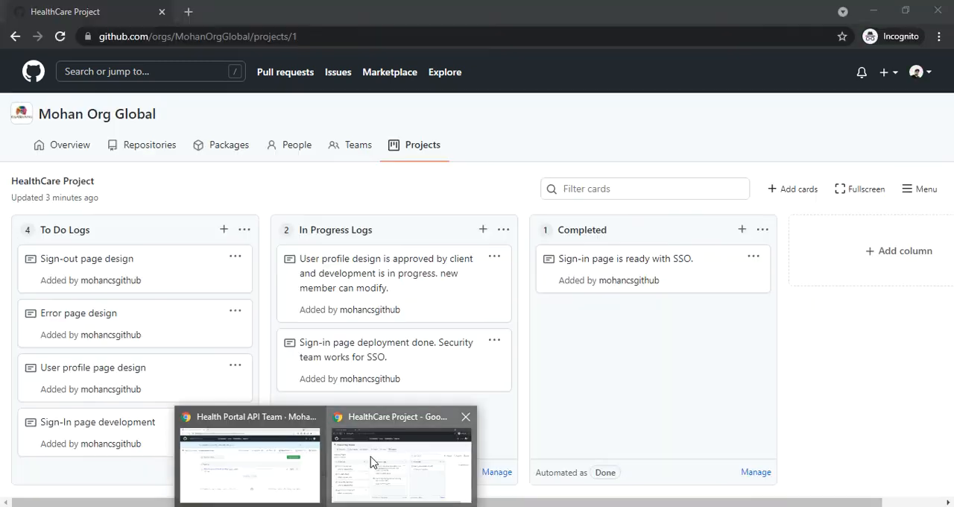
pyautogui.click(925, 75)
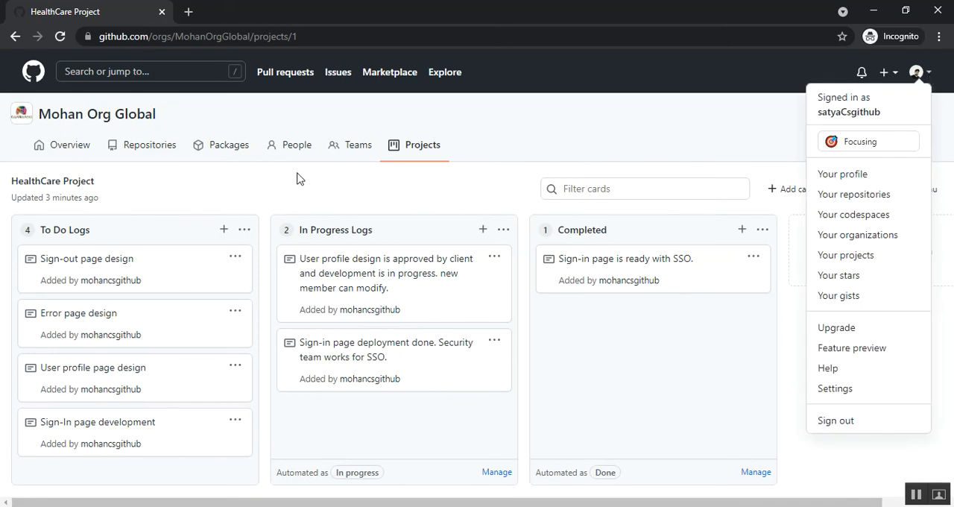
pyautogui.click(145, 152)
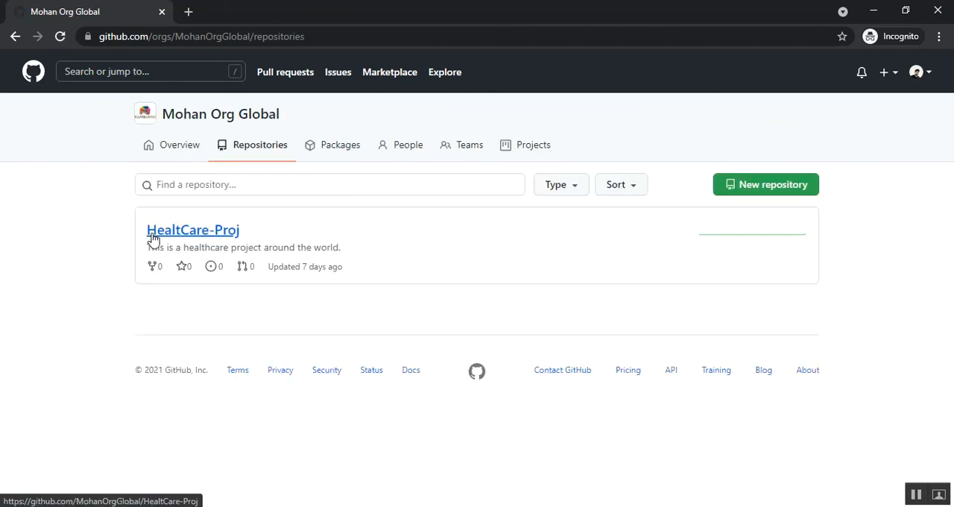
pyautogui.click(929, 73)
pyautogui.click(548, 158)
# - Open the README.md file of the HealtCare-Proj repository using the second member's account
pyautogui.click(217, 237)
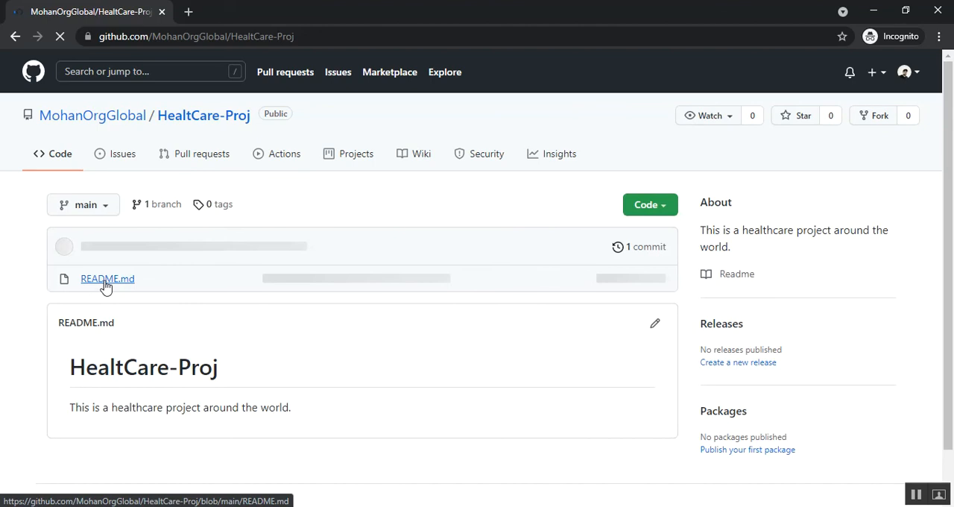
pyautogui.click(105, 283)
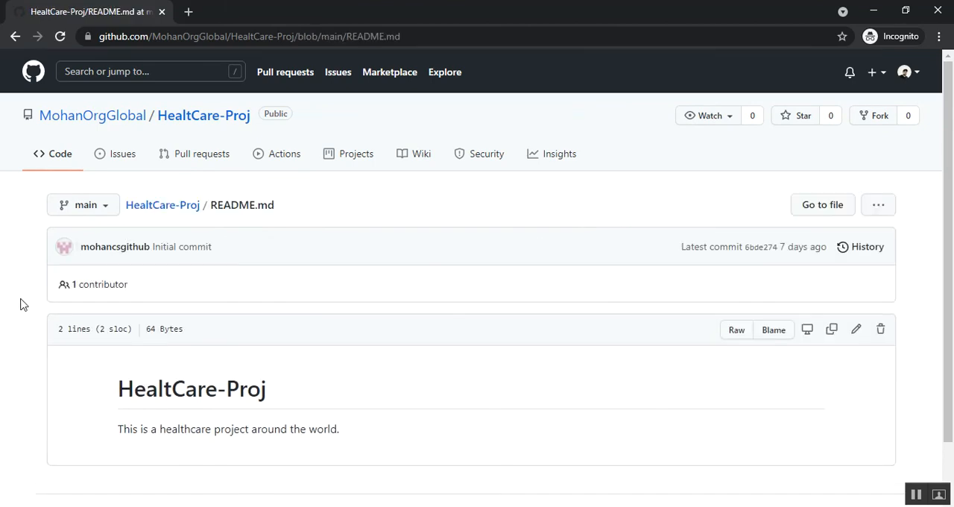
pyautogui.scroll(-2, 21, 304)
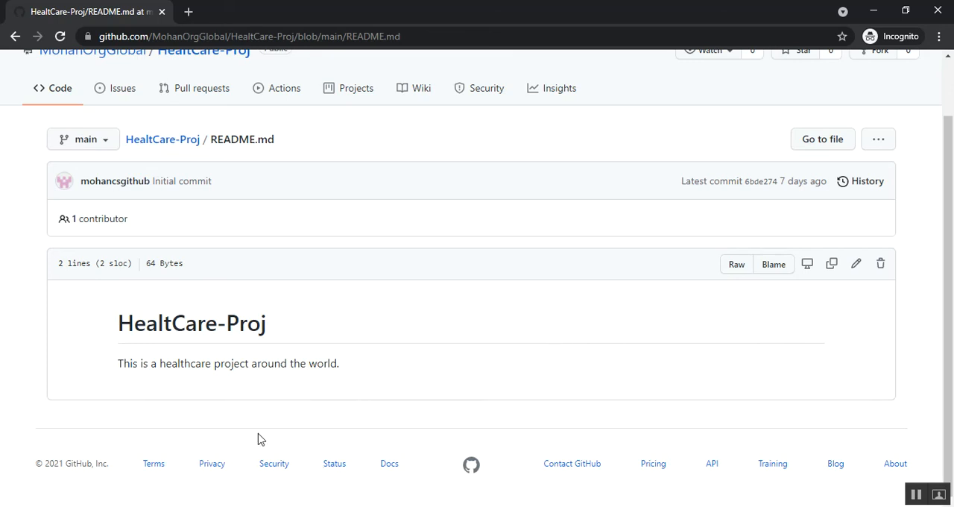
# - Check Health Portal API Team's permission level on HealtCare-Proj in the owner's window, and return to the incognito window
pyautogui.click(253, 455)
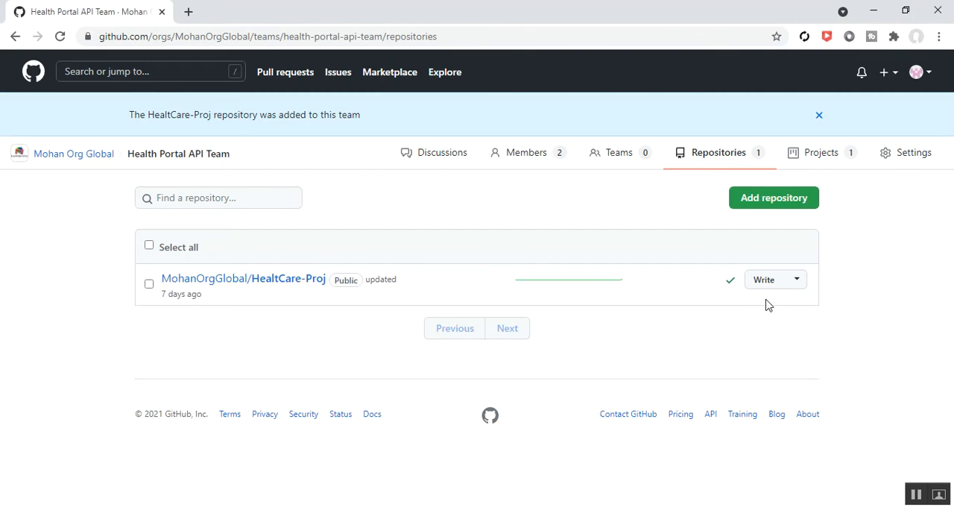
pyautogui.click(873, 10)
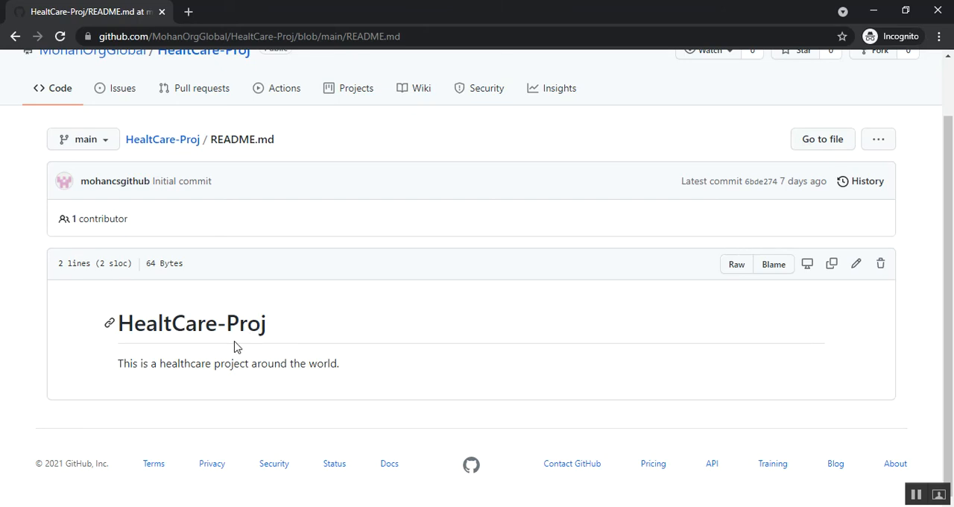
# - Open README.md for editing and add a third line reading "This is new member" followed by the member's username
pyautogui.click(856, 267)
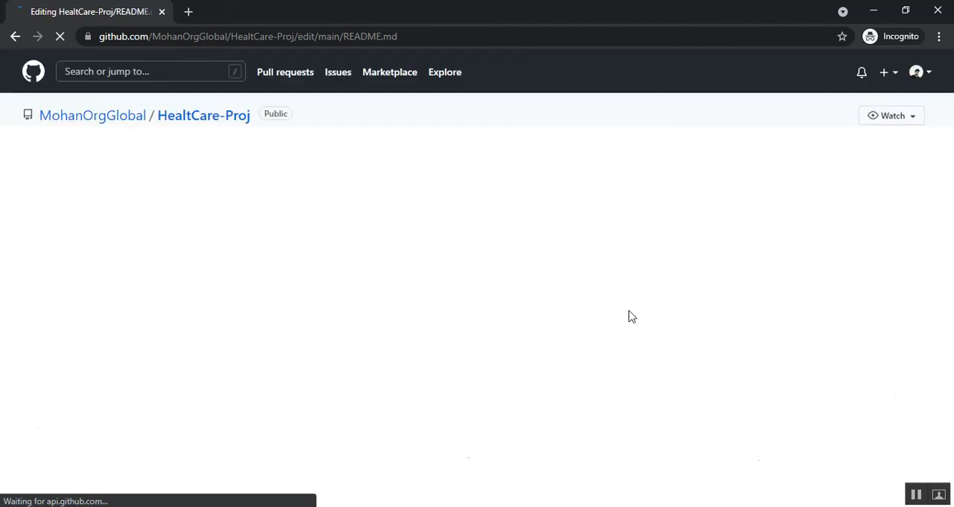
pyautogui.click(317, 286)
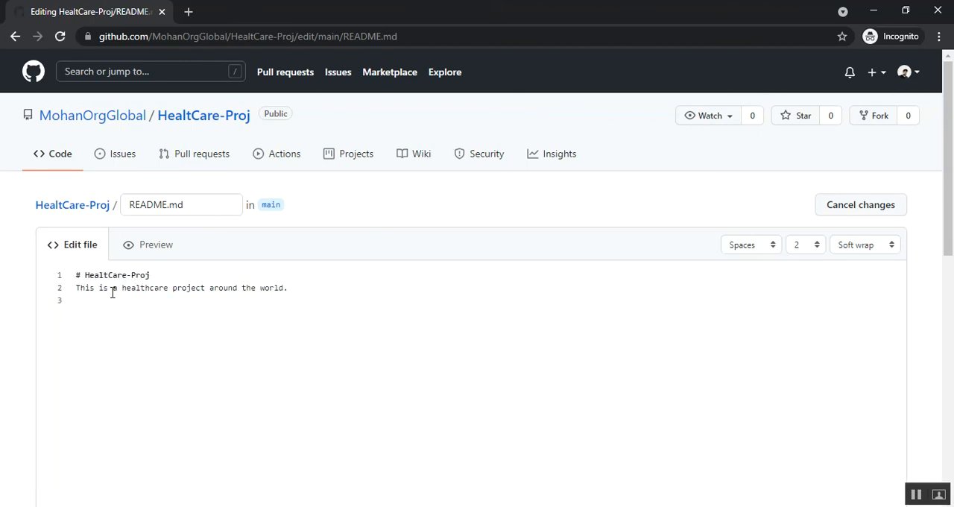
pyautogui.click(226, 305)
pyautogui.write('This is new member Saty')
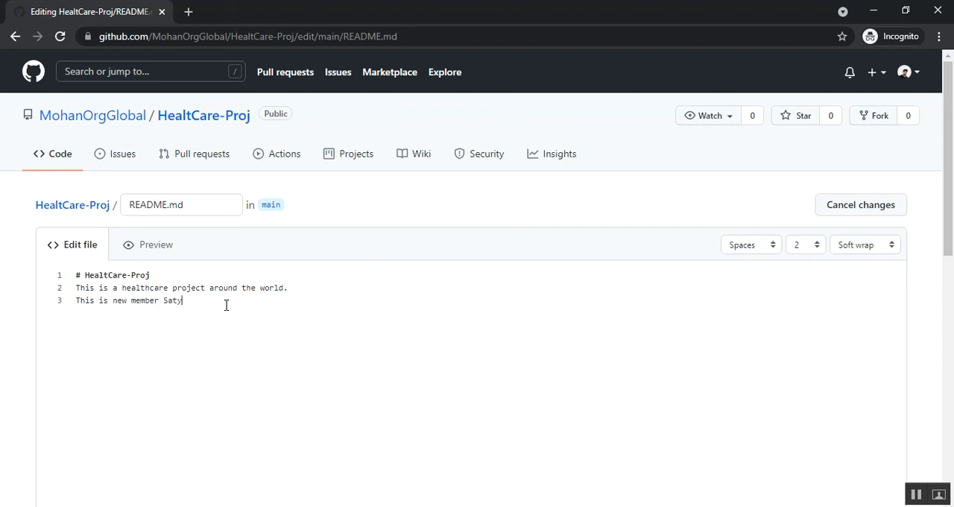
pyautogui.write('acsgithub')
# - Commit the README.md edit directly to the main branch and check the added sentence in the file
pyautogui.scroll(-1, 316, 329)
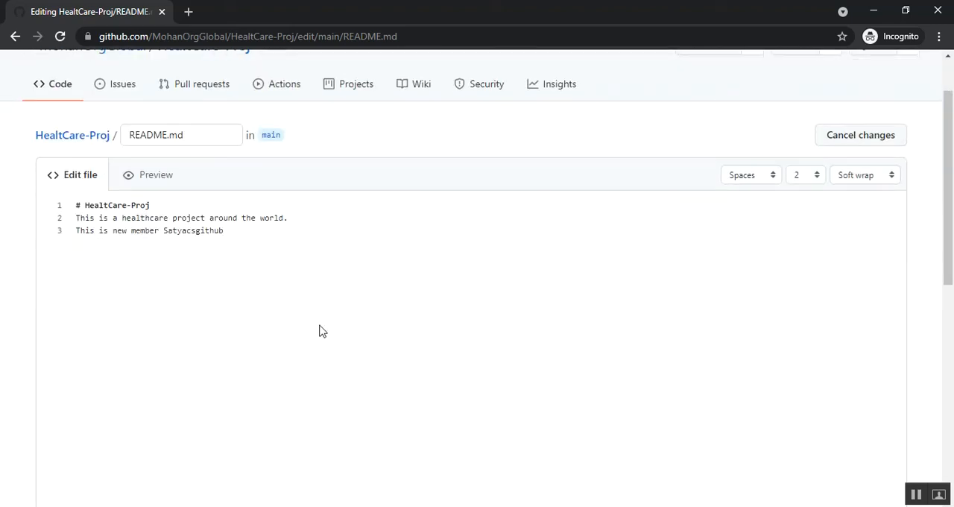
pyautogui.scroll(-5, 319, 330)
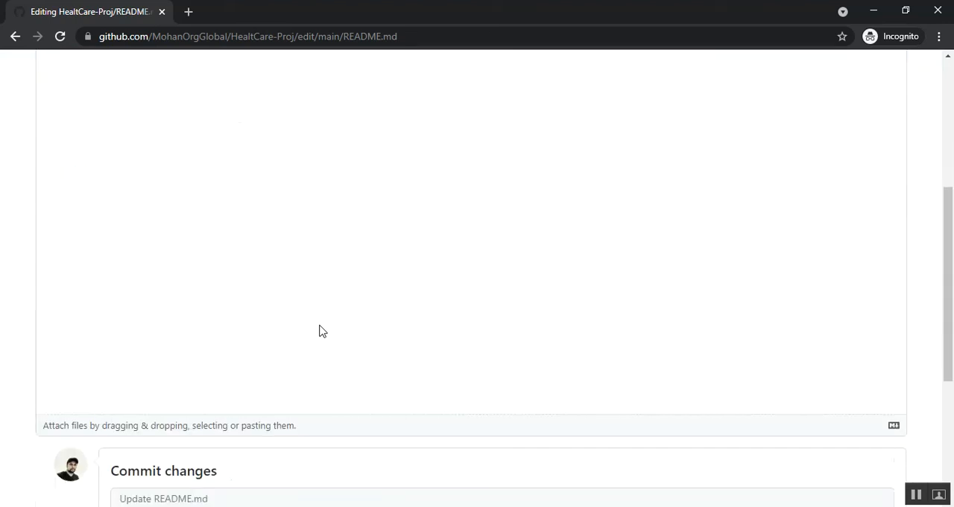
pyautogui.scroll(-2, 320, 330)
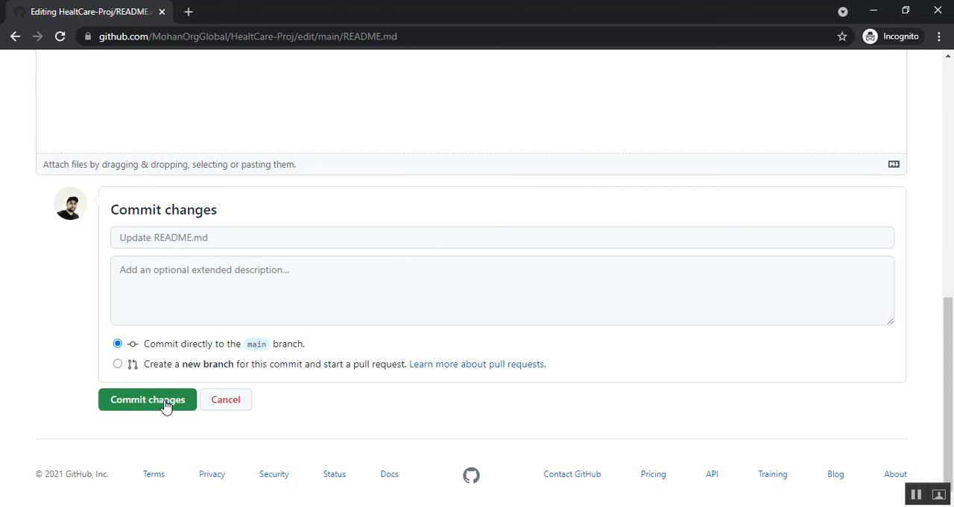
pyautogui.click(138, 401)
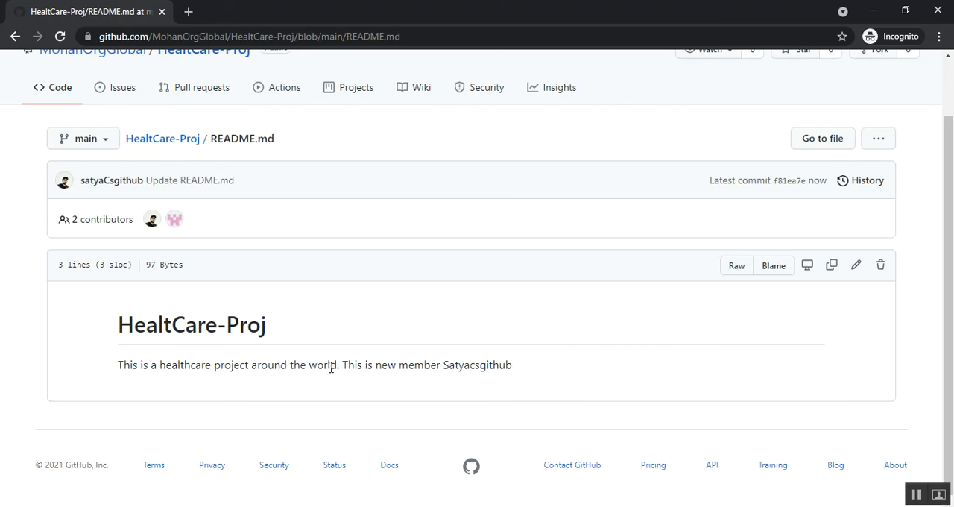
pyautogui.moveTo(345, 366); pyautogui.dragTo(512, 369)
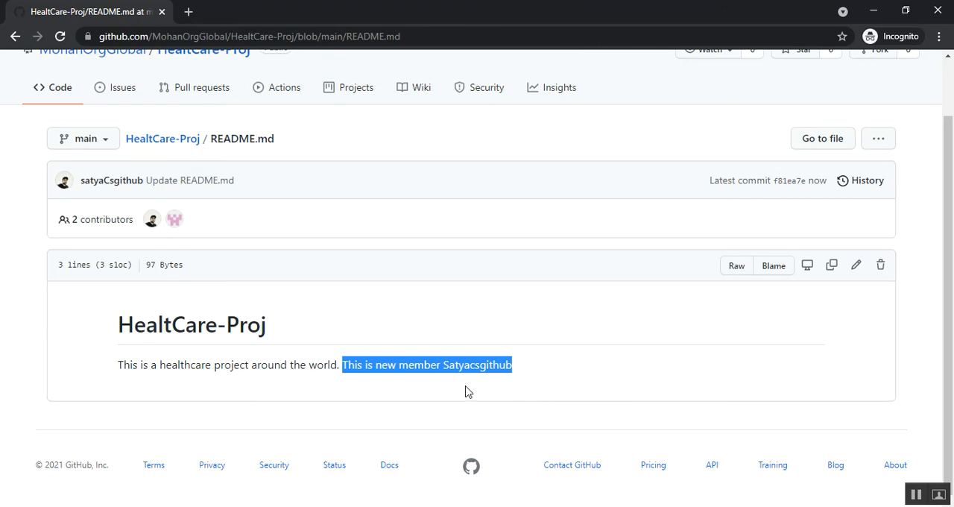
pyautogui.click(438, 395)
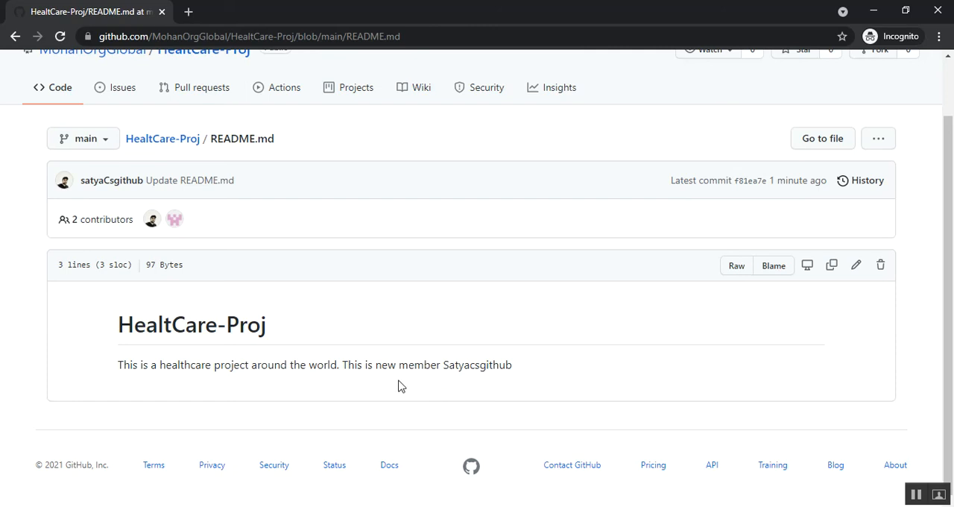
# - Switch to the owner's window, open the HealtCare-Proj repository and check the README for the member's added sentence
pyautogui.moveTo(340, 506)
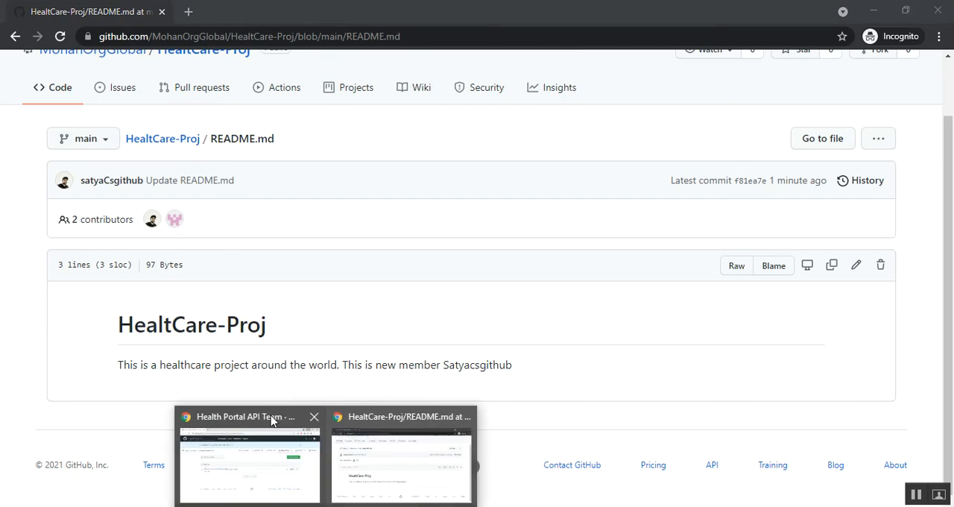
pyautogui.click(287, 451)
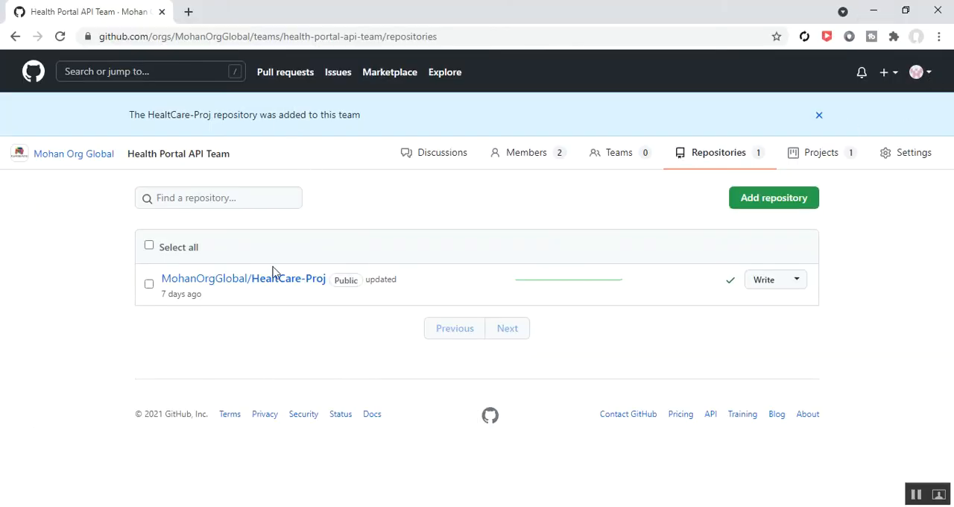
pyautogui.click(264, 287)
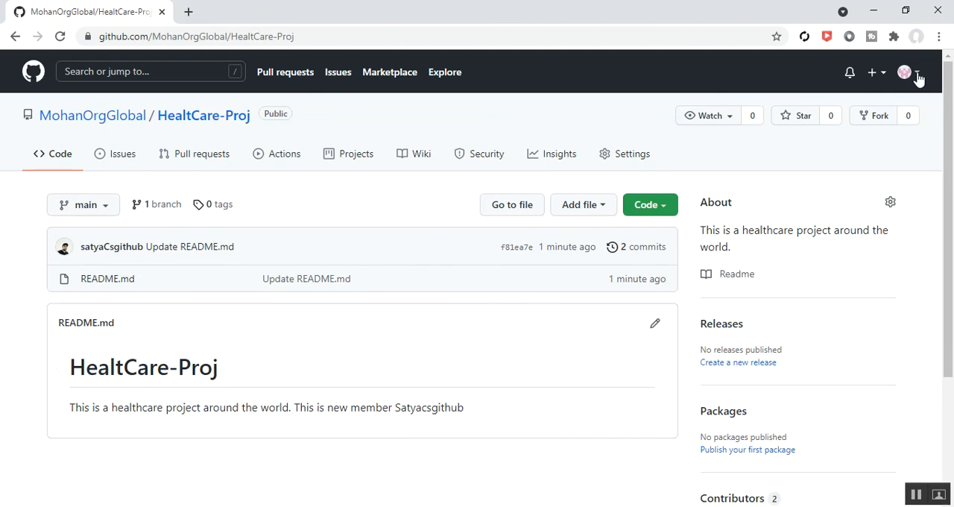
pyautogui.moveTo(296, 408); pyautogui.dragTo(464, 411)
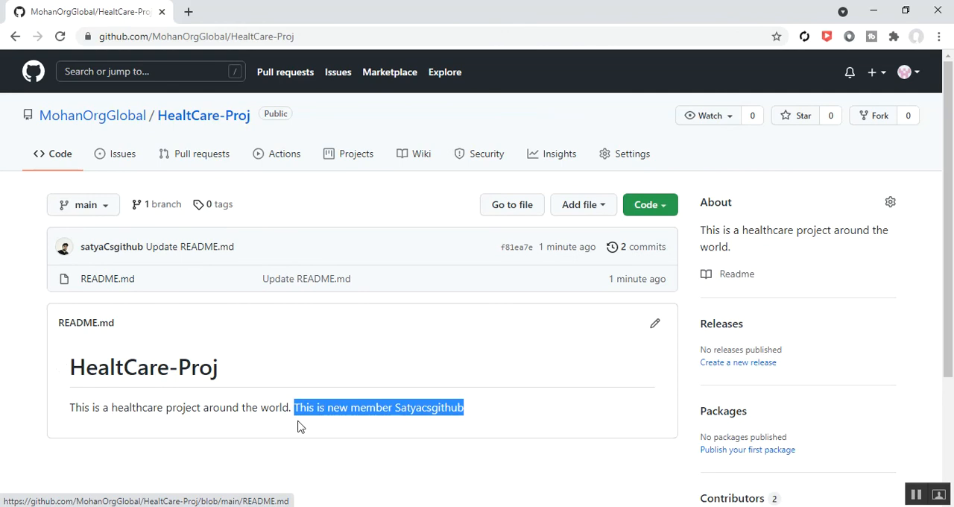
pyautogui.click(315, 449)
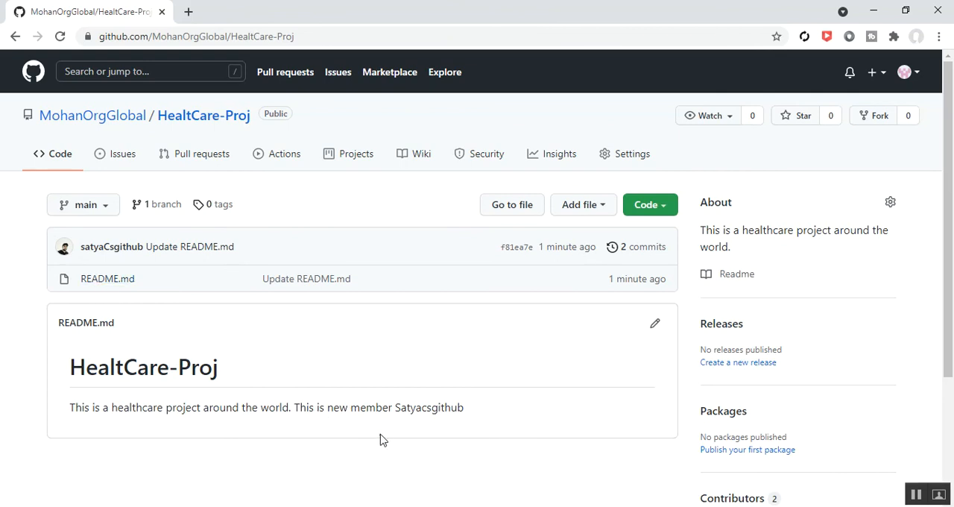
pyautogui.scroll(-2, 380, 441)
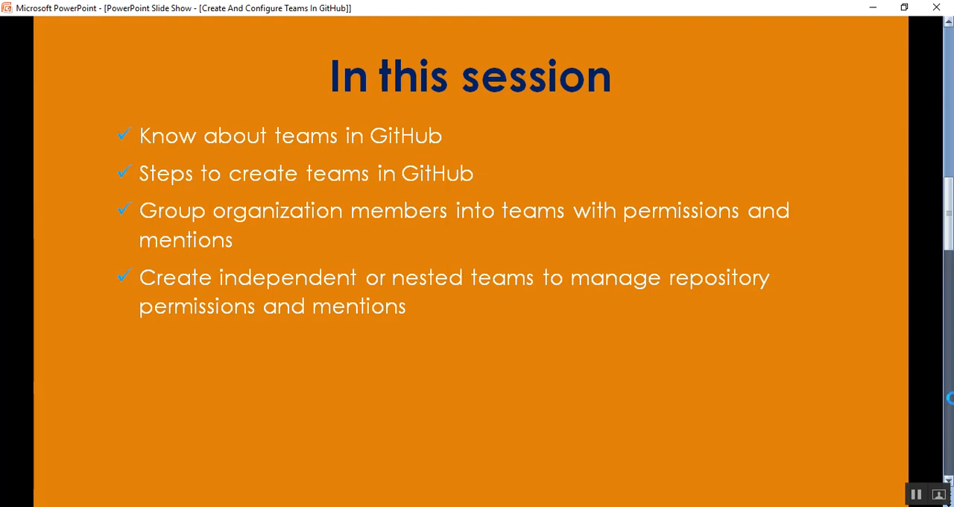
pyautogui.click(687, 408)
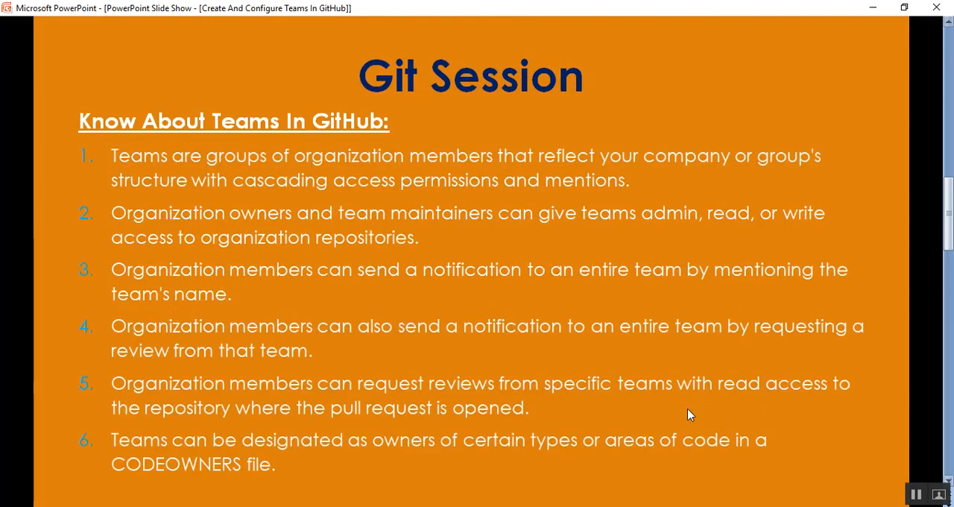